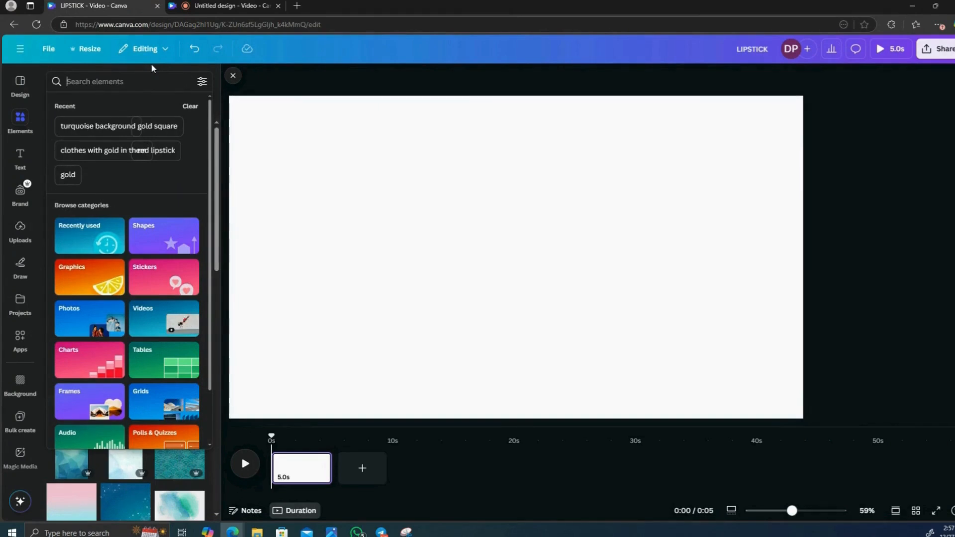
Add a rectangle shape to the blank page and fill it with the default solid sky blue.
type("s")
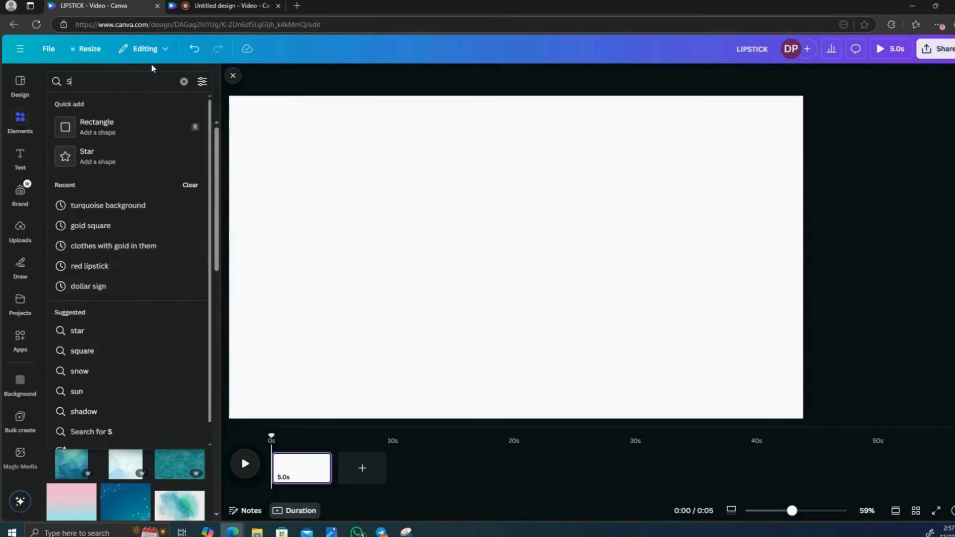
left_click(128, 129)
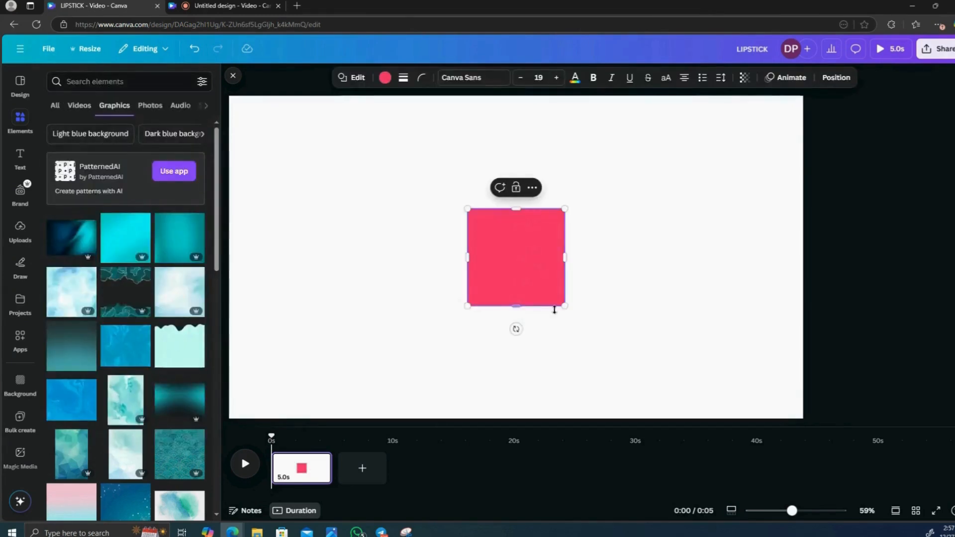
left_click(386, 78)
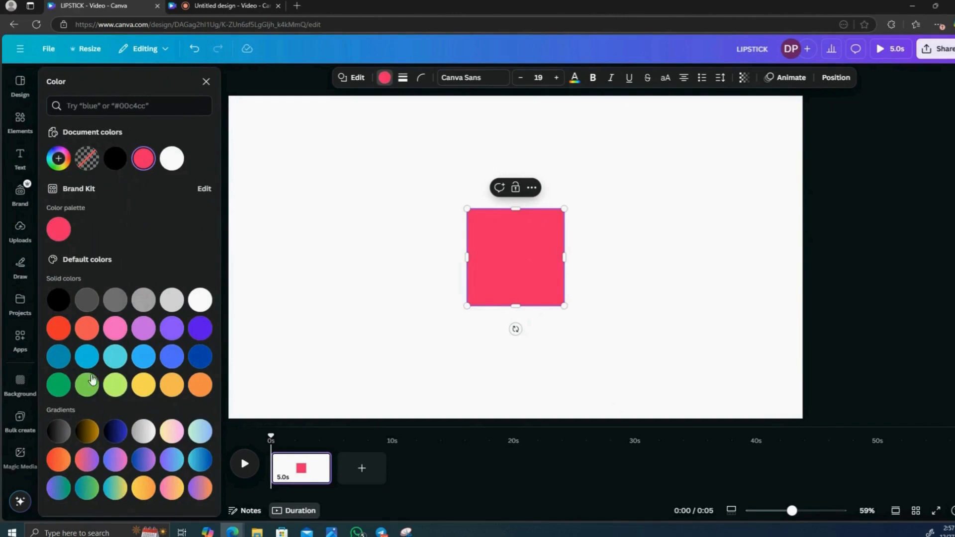
left_click(83, 357)
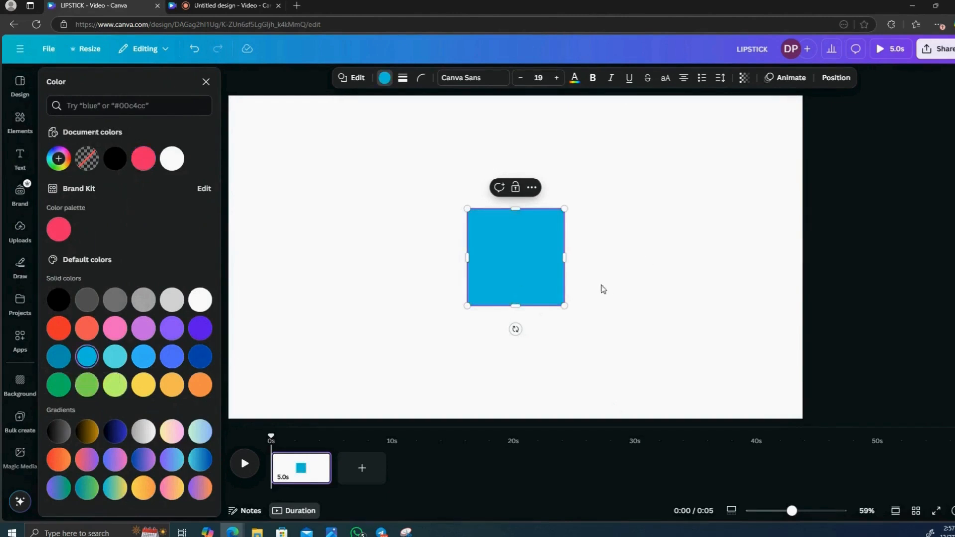
Move the blue rectangle to the page's upper-left corner and stretch it to cover the whole page as a background.
left_click_drag(500, 249, 269, 137)
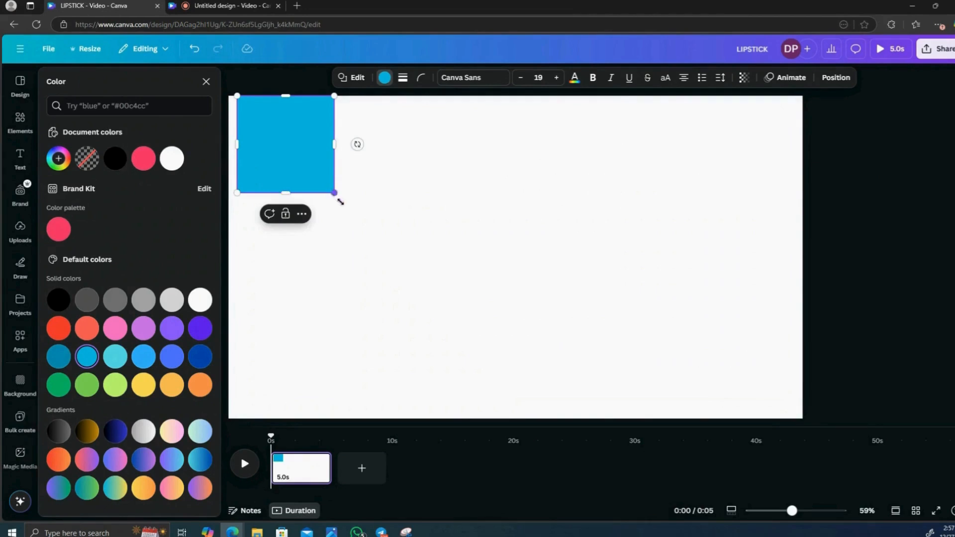
left_click_drag(340, 201, 528, 422)
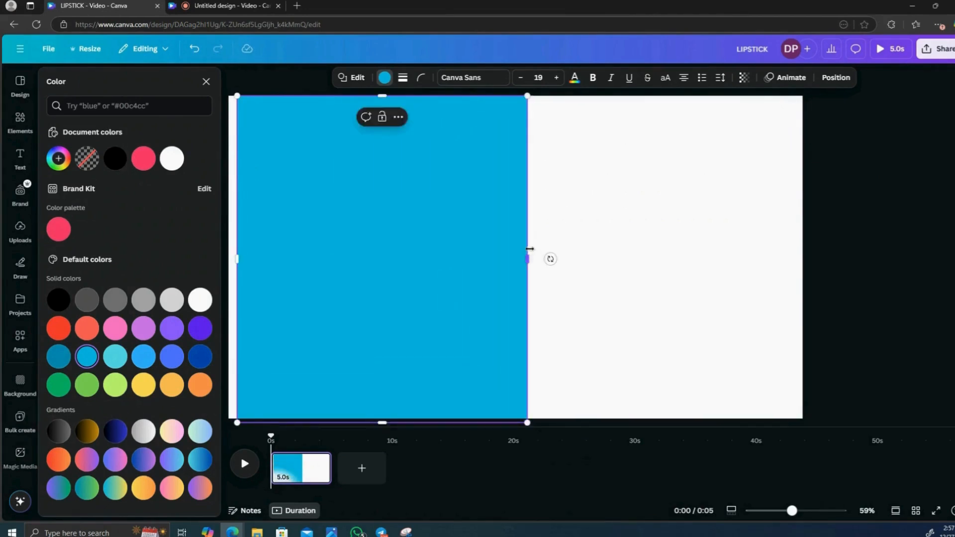
left_click_drag(528, 259, 805, 283)
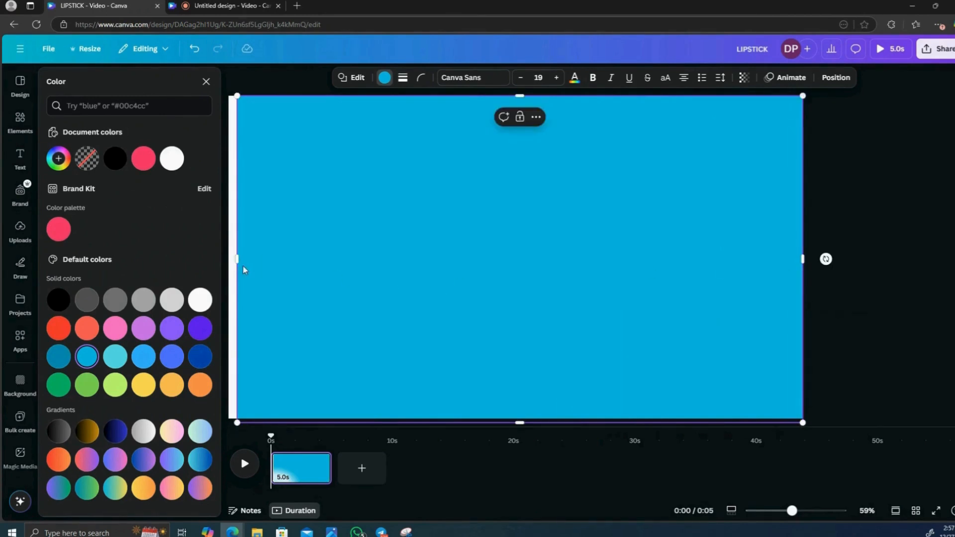
left_click_drag(237, 259, 229, 259)
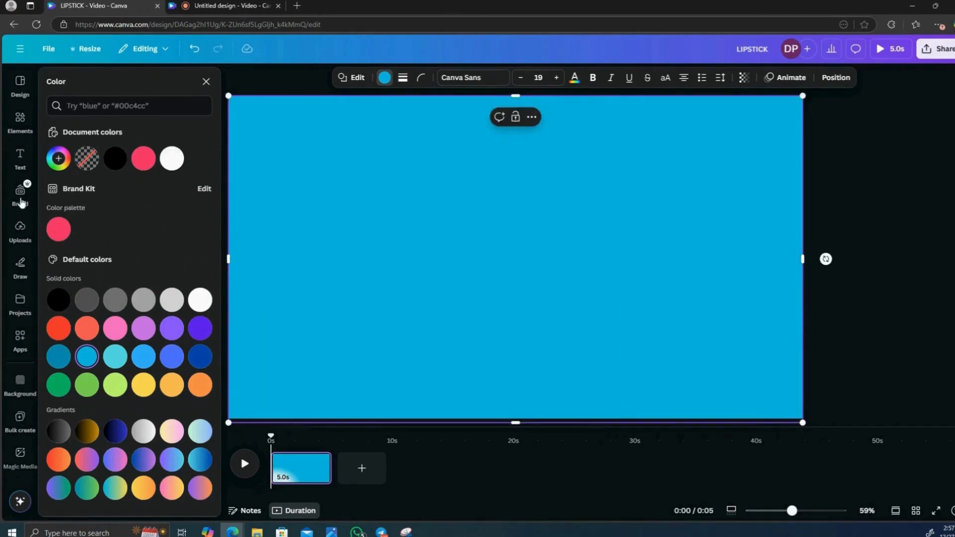
Add a heading text box and replace its placeholder text with LIPSTICK.
left_click(18, 159)
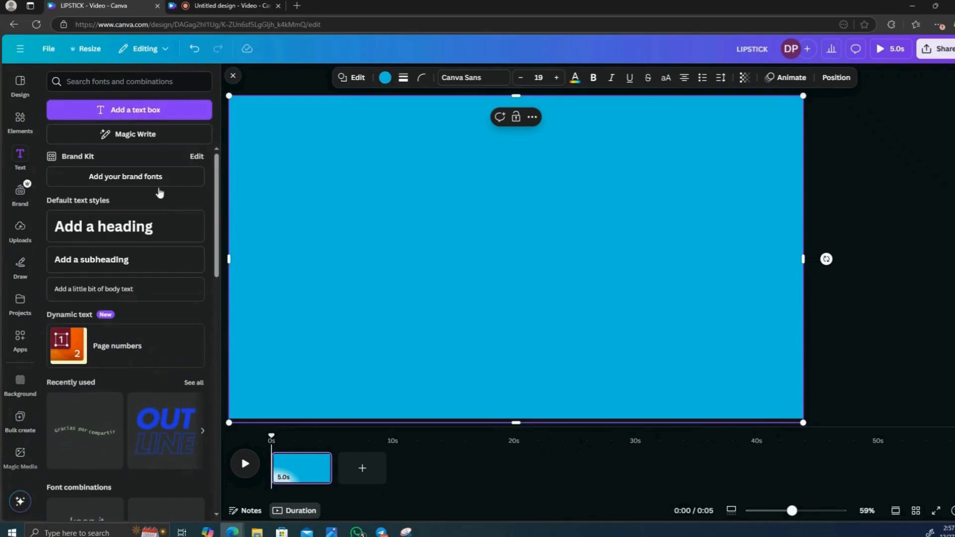
left_click(166, 222)
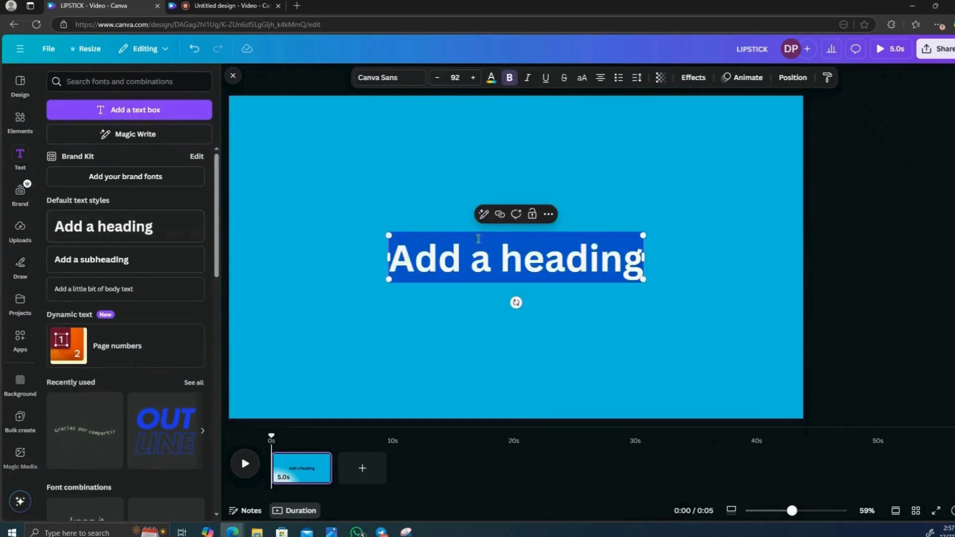
left_click(624, 259)
key("BackSpace")
key("BackSpace")
key("BackSpace")
key("BackSpace")
key("BackSpace")
key("BackSpace")
key("BackSpace")
key("BackSpace")
key("BackSpace")
key("BackSpace")
key("BackSpace")
key("BackSpace")
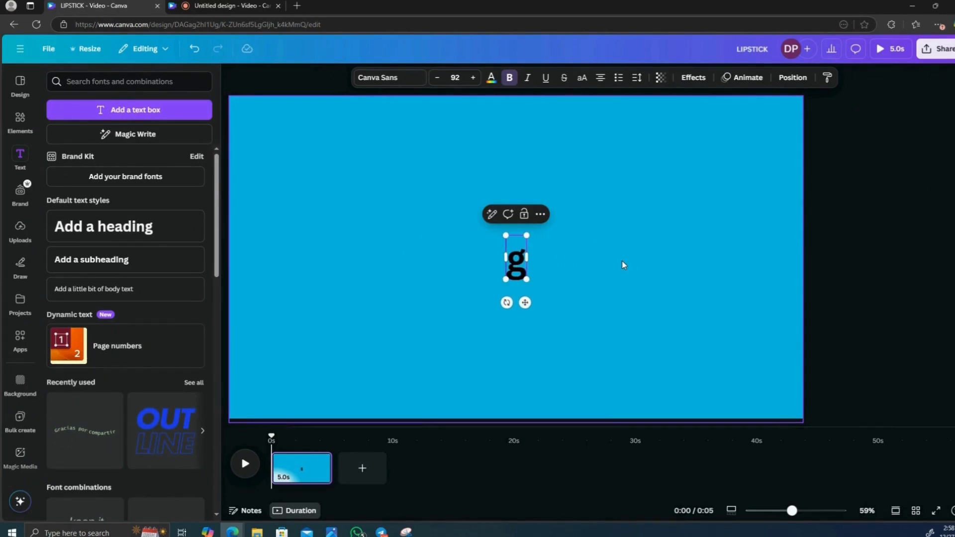
type("li")
key("BackSpace")
key("BackSpace")
type("LIPSTICK")
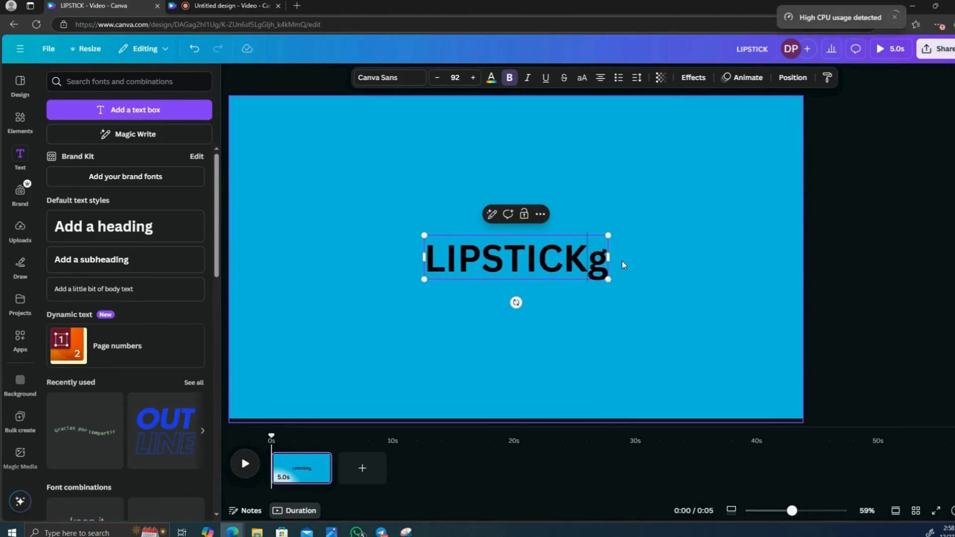
key("Delete")
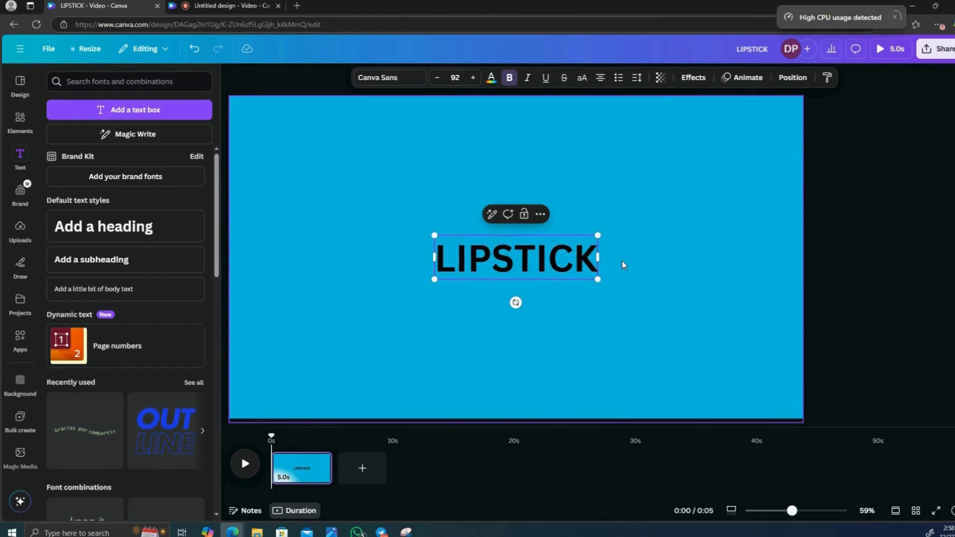
Set the LIPSTICK heading's font to Horizon.
left_click_drag(435, 260, 595, 266)
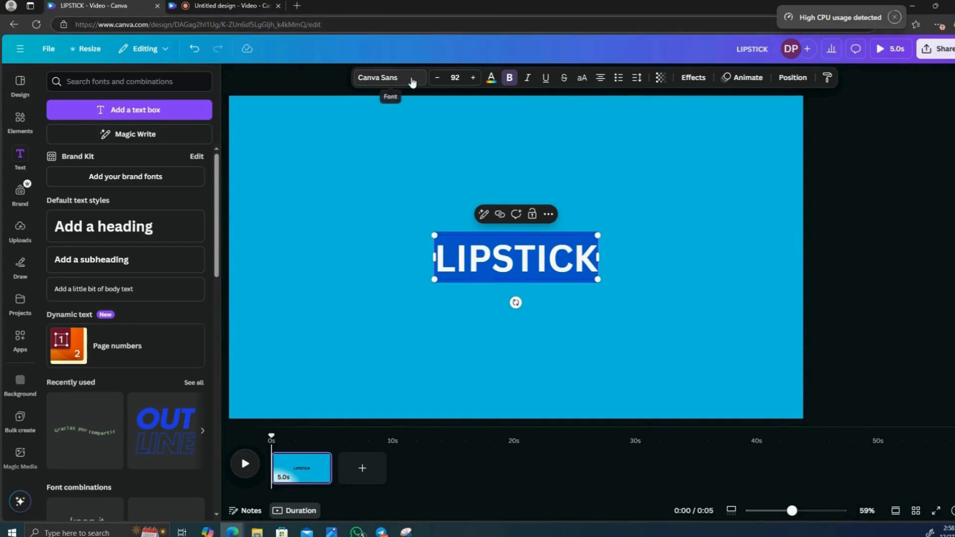
left_click(393, 78)
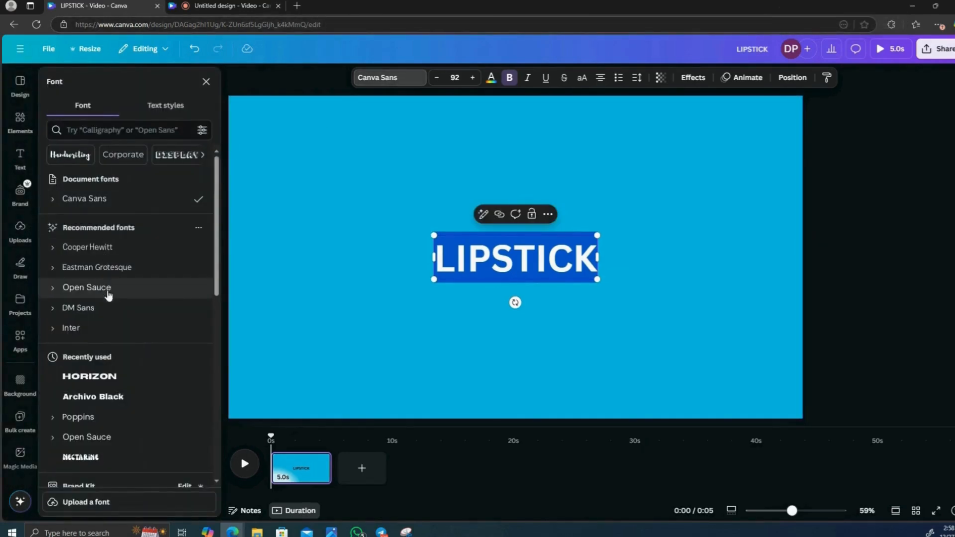
left_click(122, 378)
left_click(604, 268)
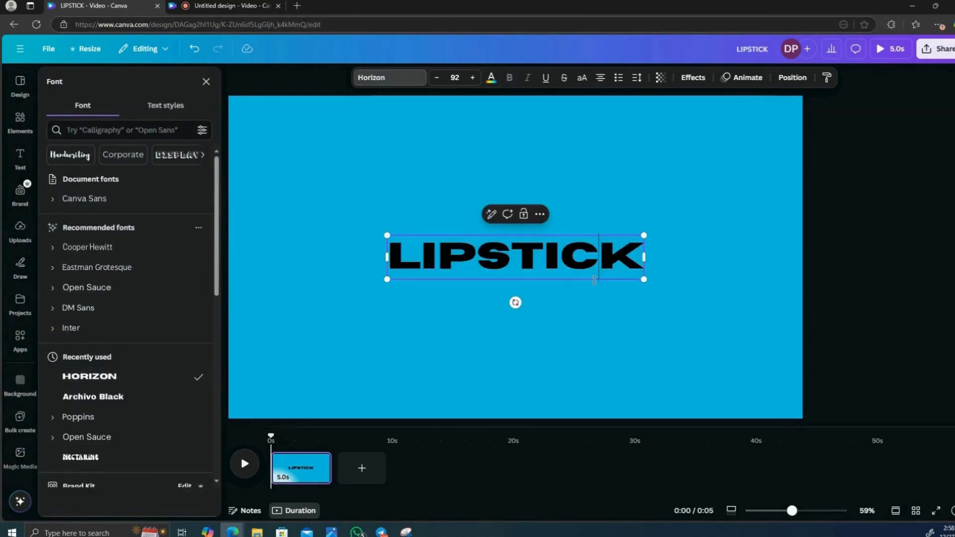
Color the LIPSTICK heading white and move it into the upper half of the page.
left_click_drag(394, 252, 633, 269)
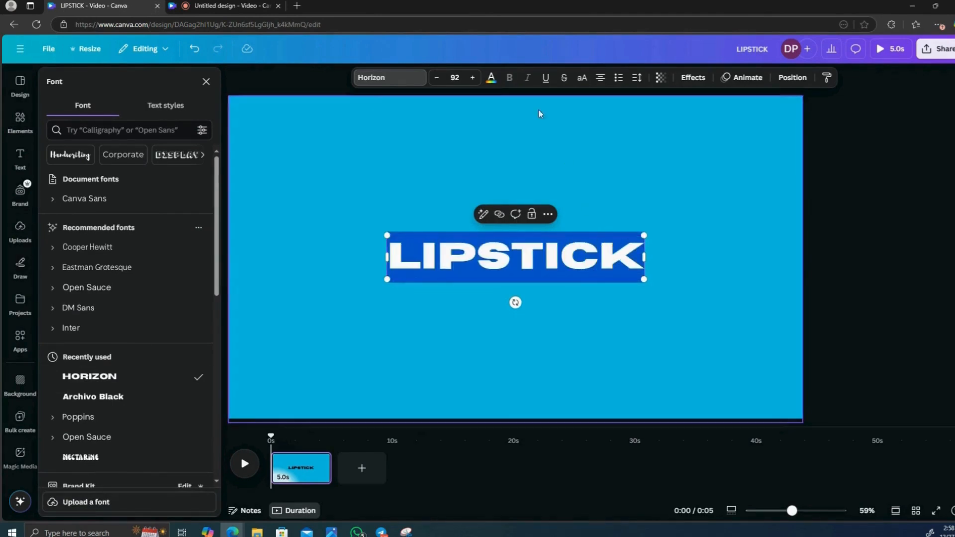
left_click(490, 78)
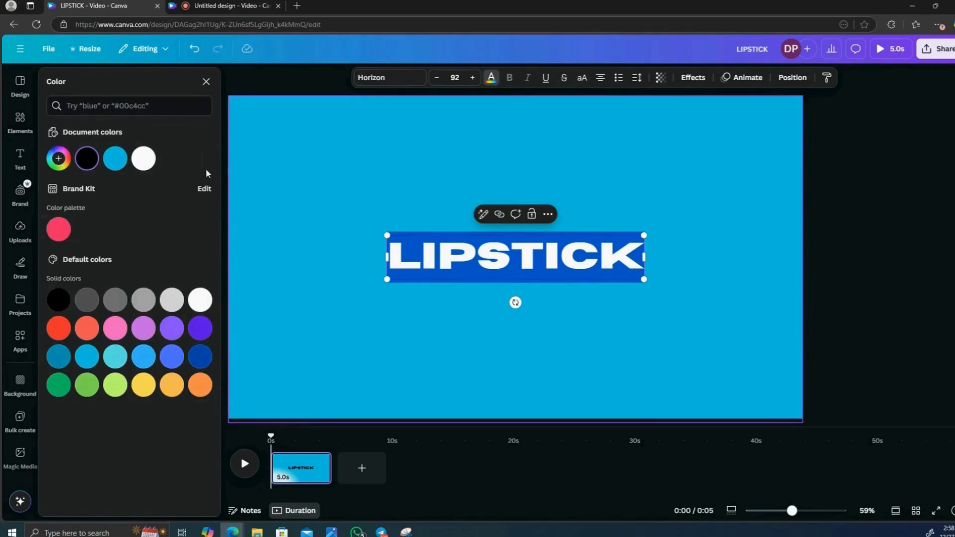
left_click(143, 158)
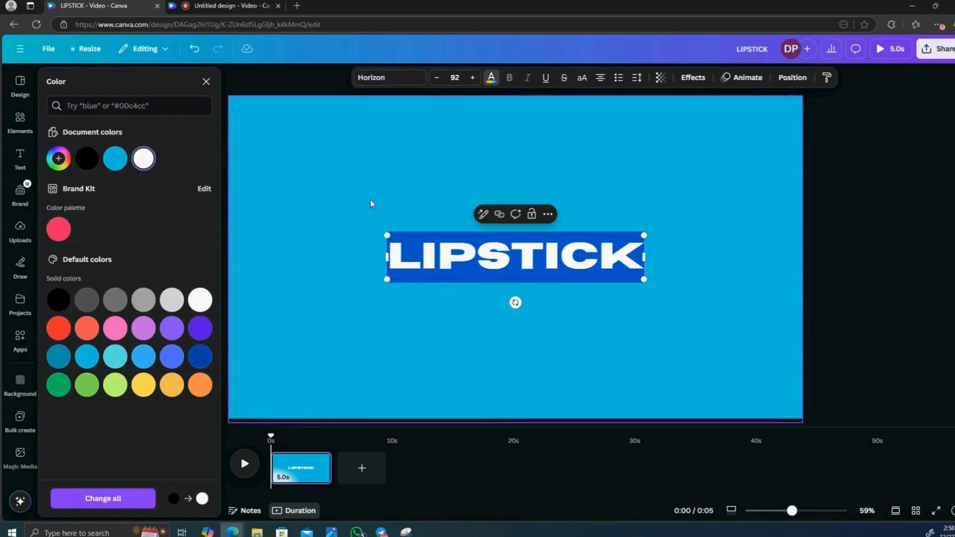
left_click(446, 215)
left_click(630, 268)
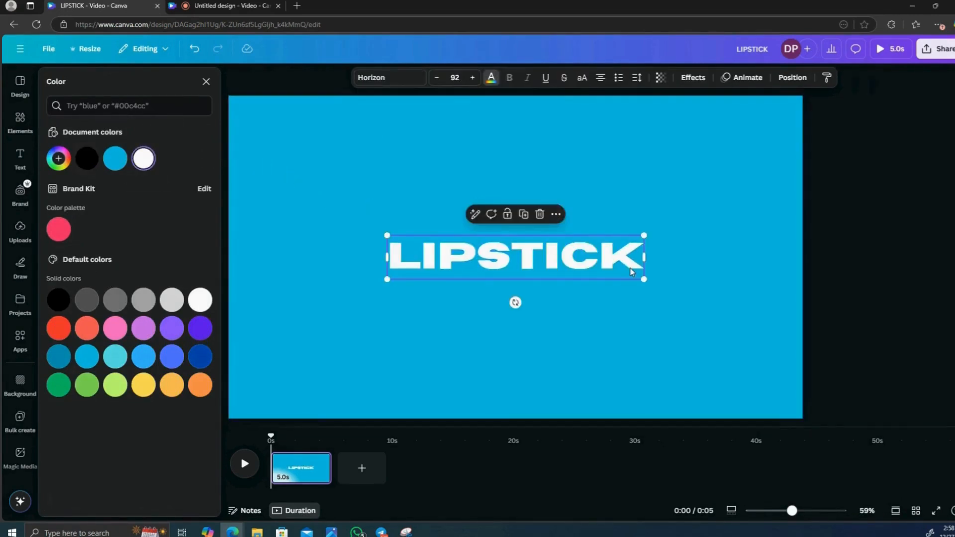
left_click_drag(631, 268, 641, 209)
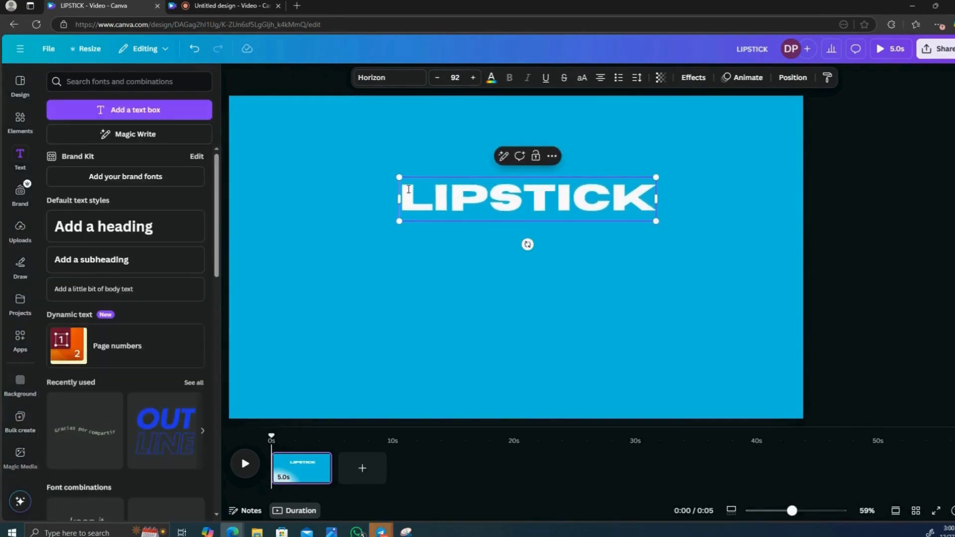
Set the font of the LIPSTICK heading to Archivo Black.
left_click_drag(405, 188, 655, 195)
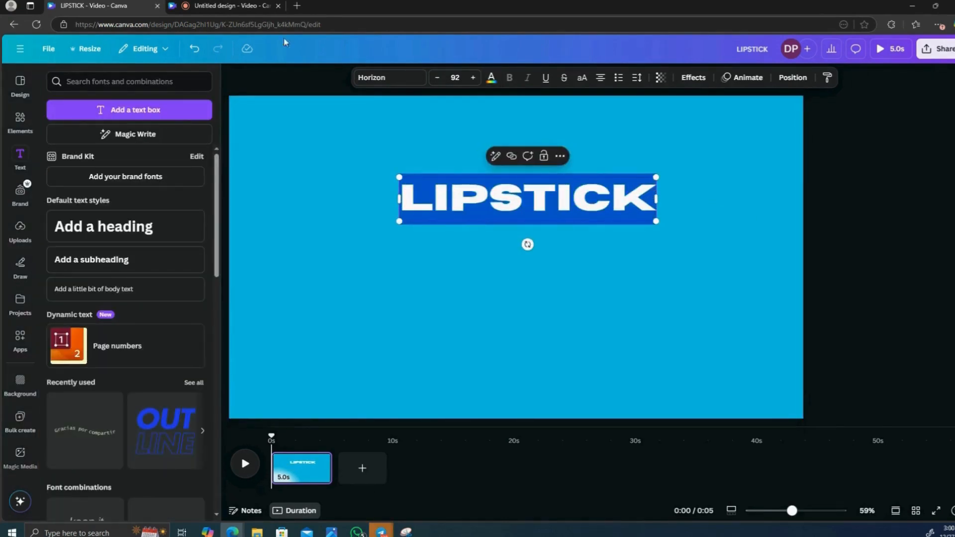
left_click(409, 80)
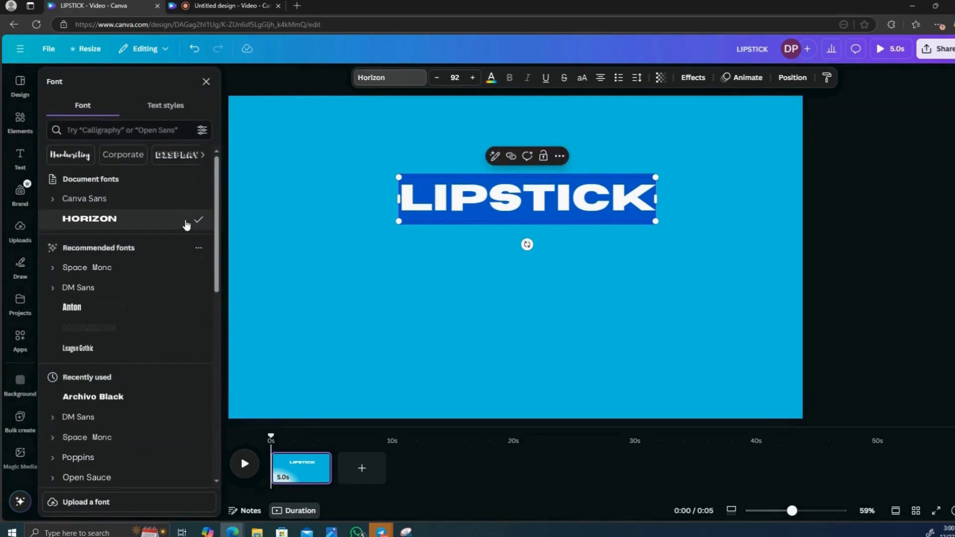
left_click(106, 398)
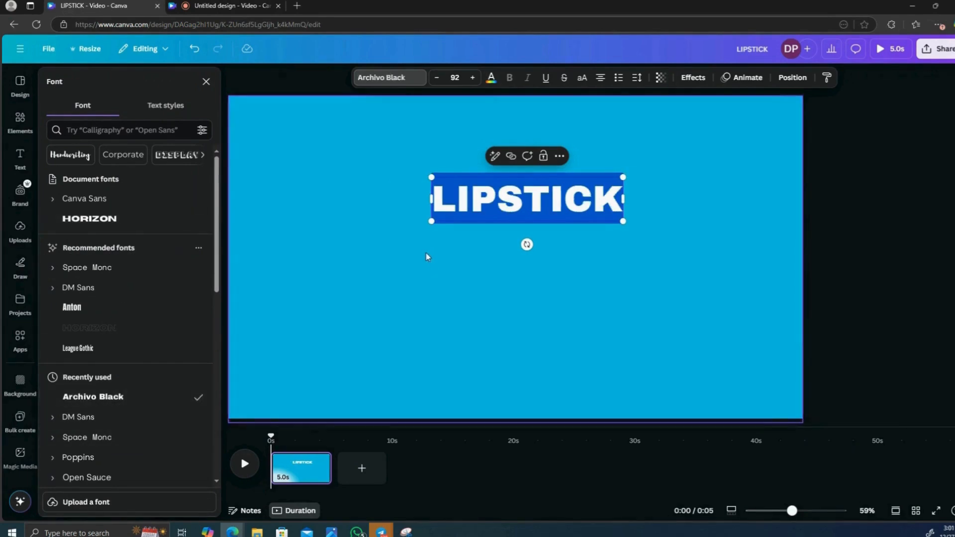
left_click(457, 189)
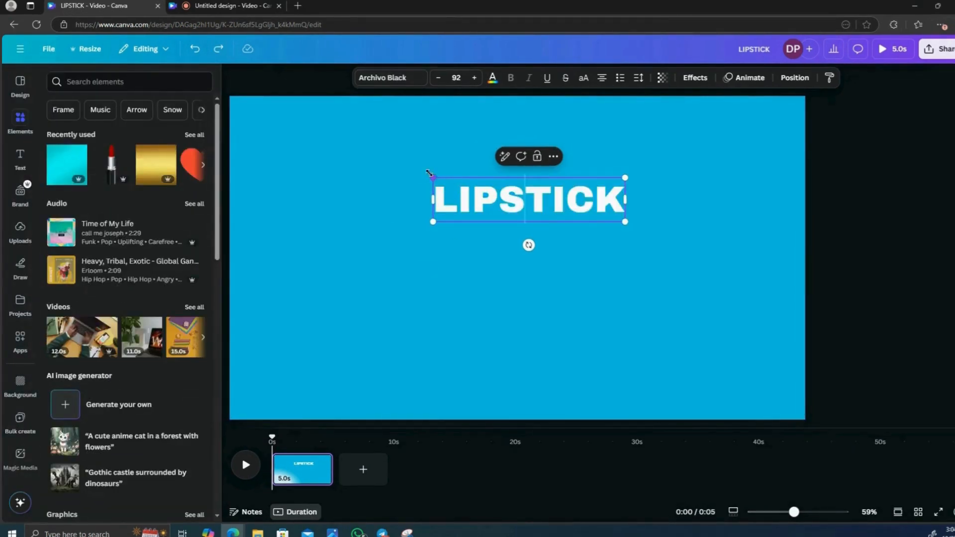
Enlarge the LIPSTICK heading to span most of the page width and position it along the page's upper edge.
left_click_drag(429, 174, 269, 76)
left_click(590, 273)
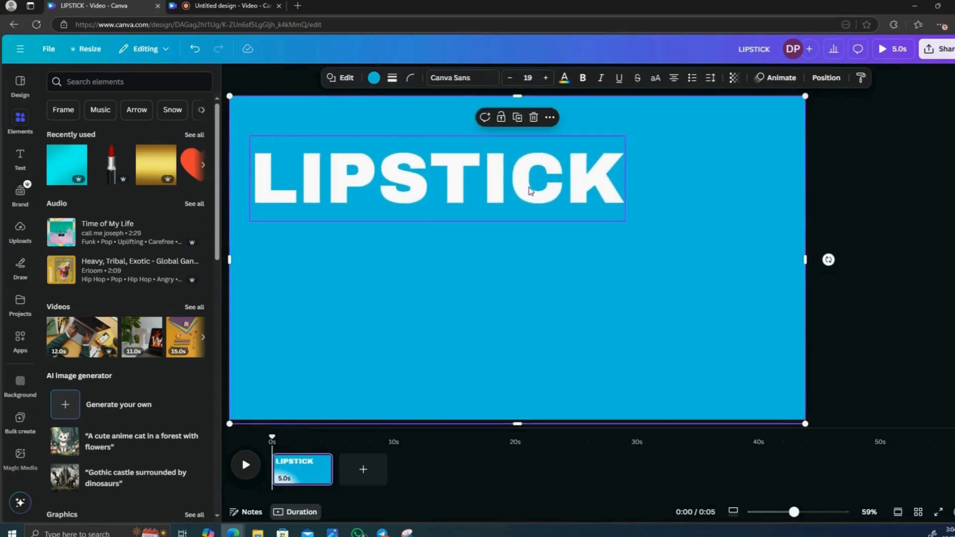
left_click_drag(527, 181, 575, 158)
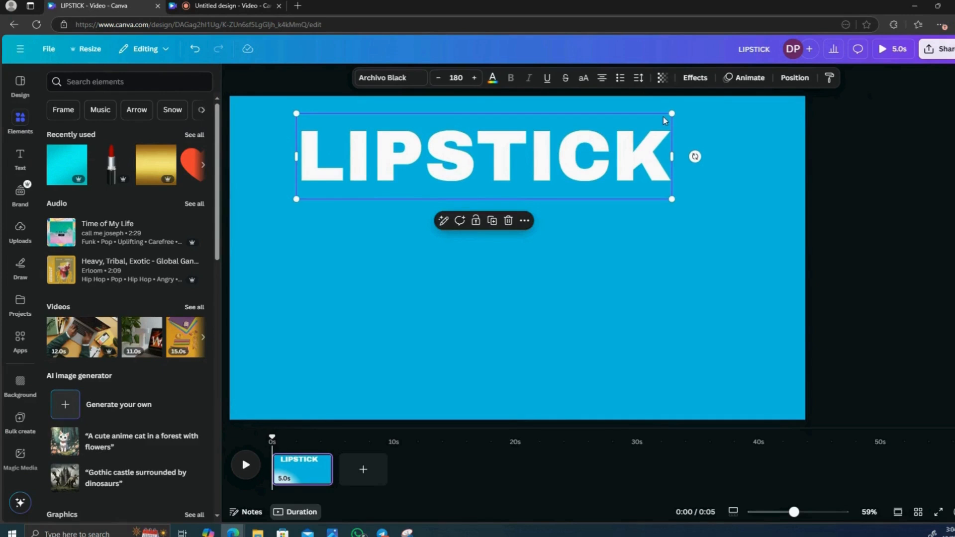
left_click_drag(681, 105, 727, 94)
key("ctrl+z")
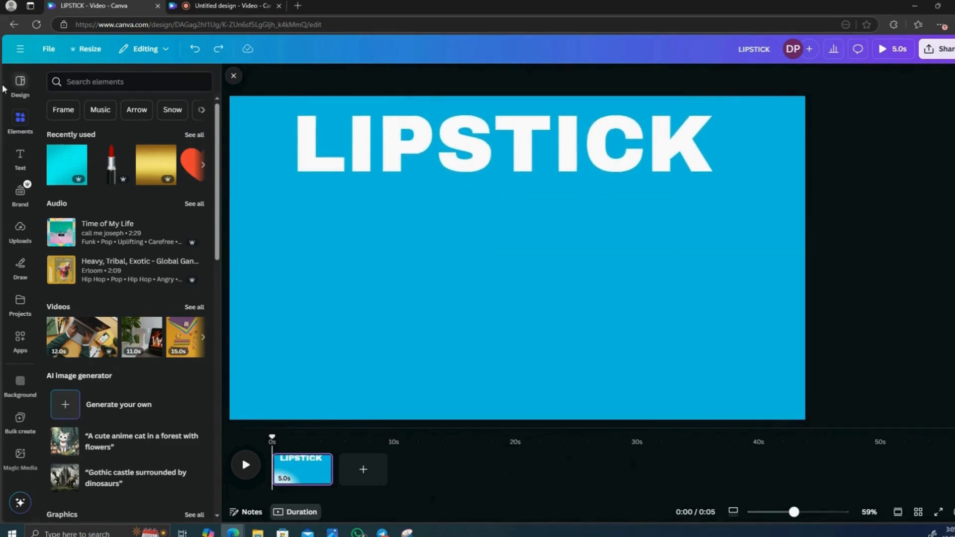
Add a new rectangle shape on top of the blue background.
left_click(147, 82)
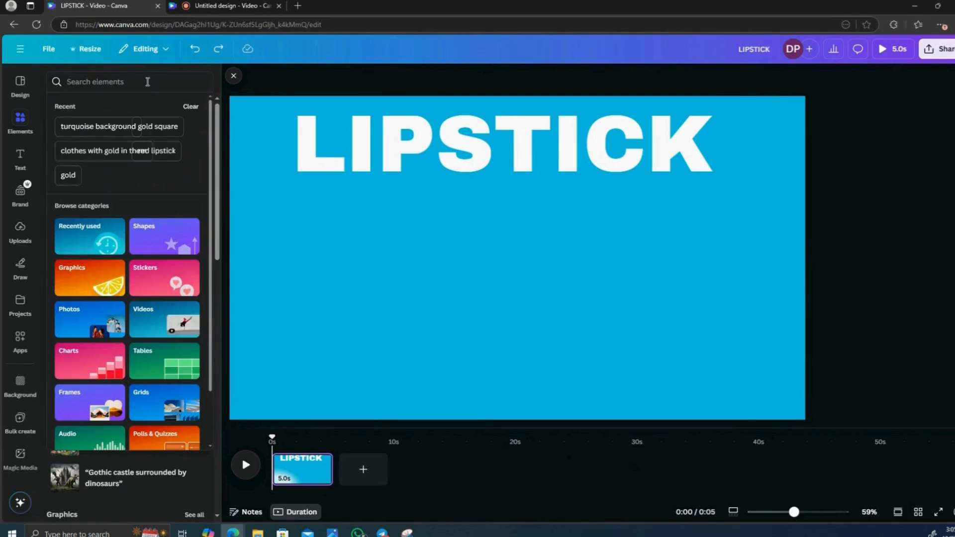
type("R")
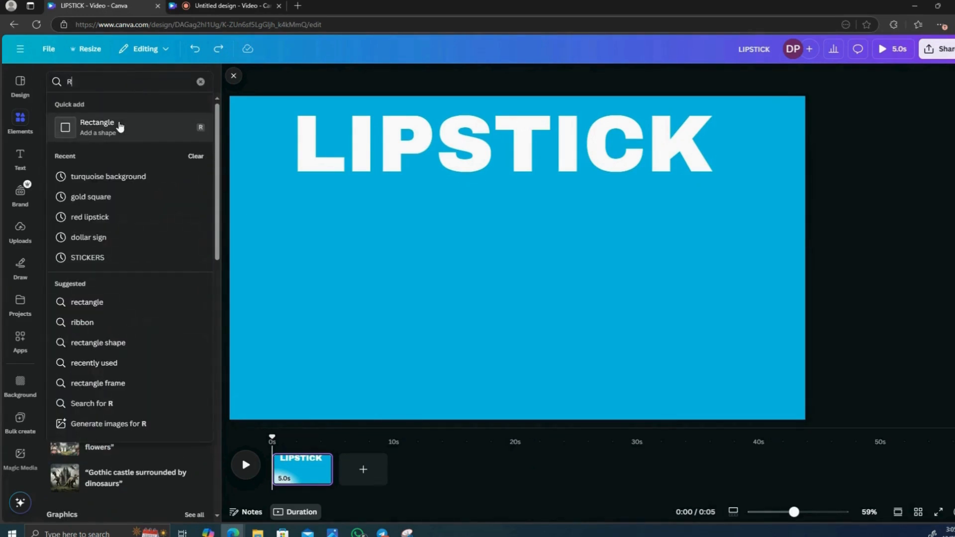
left_click(120, 127)
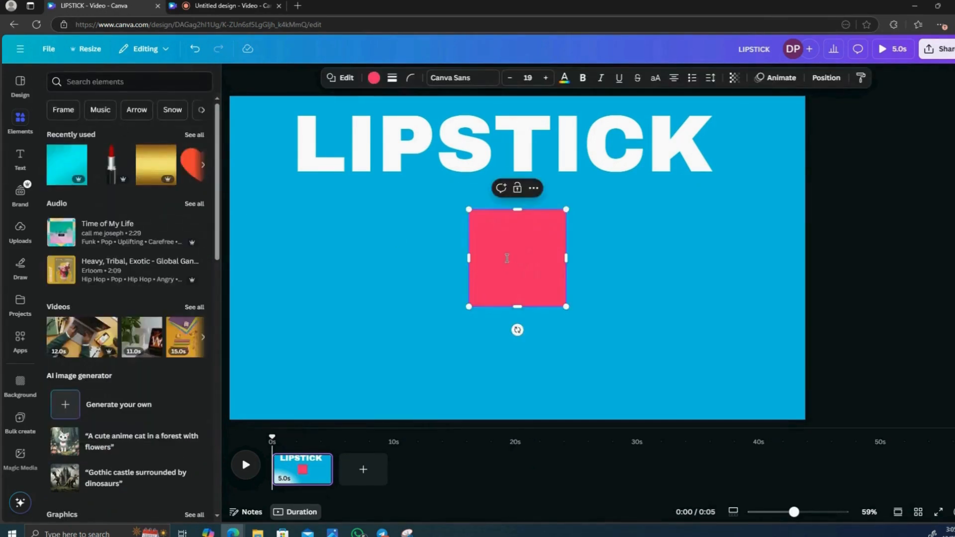
Shrink the pink rectangle to a small block and move it over the lower edge of the LIPSTICK heading near its middle.
left_click(614, 285)
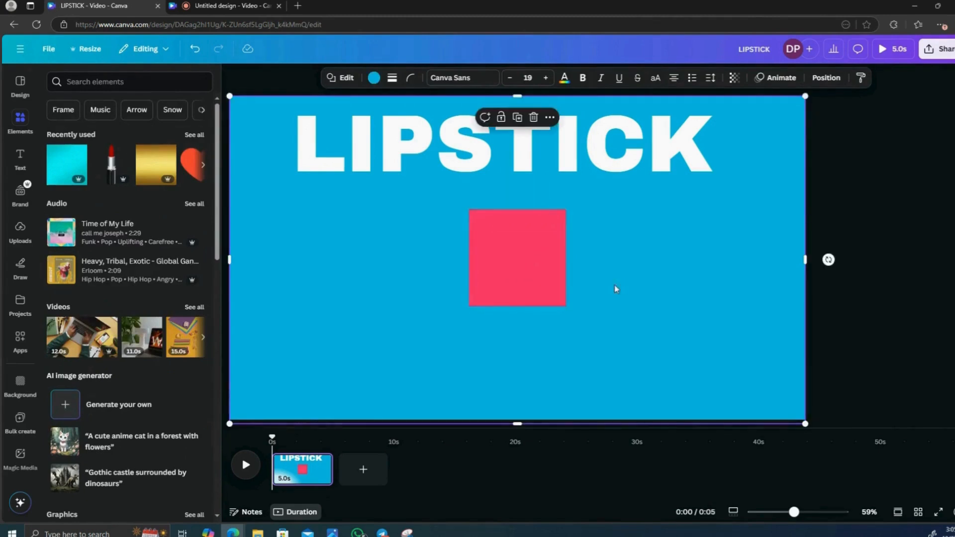
left_click(564, 304)
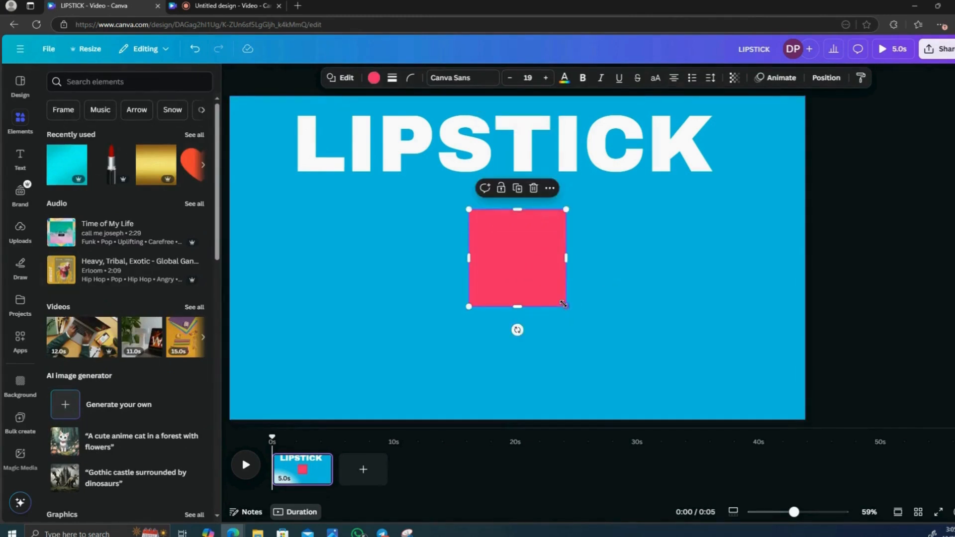
left_click_drag(563, 304, 510, 234)
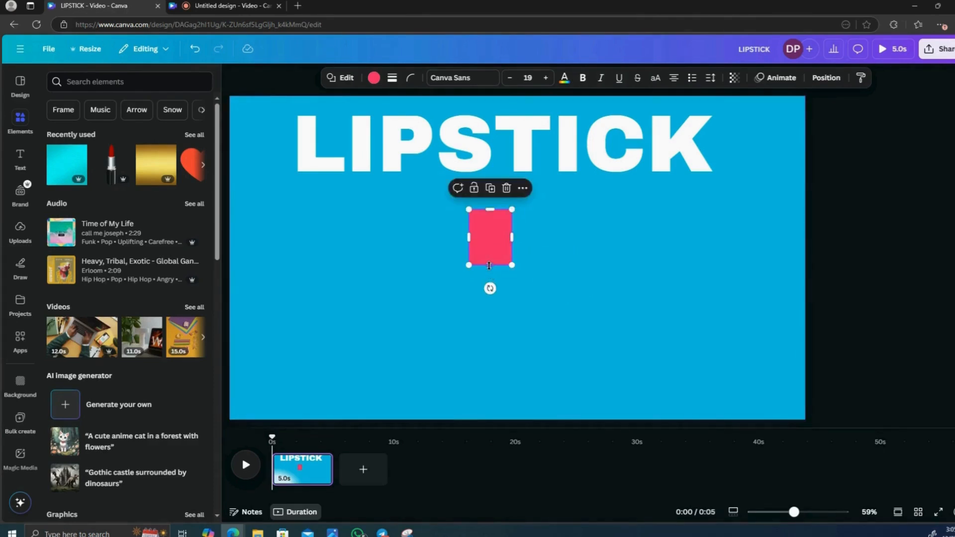
left_click_drag(489, 265, 497, 201)
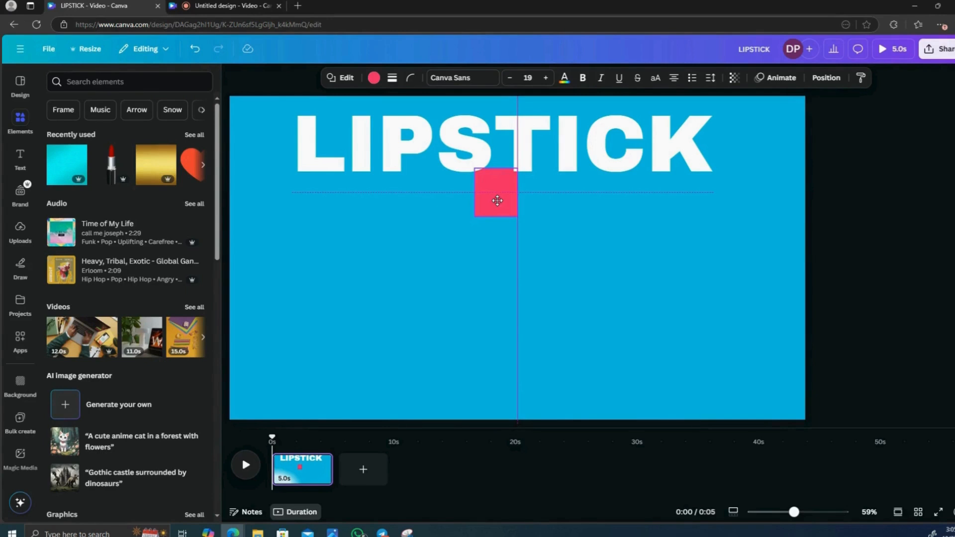
left_click_drag(498, 198, 501, 194)
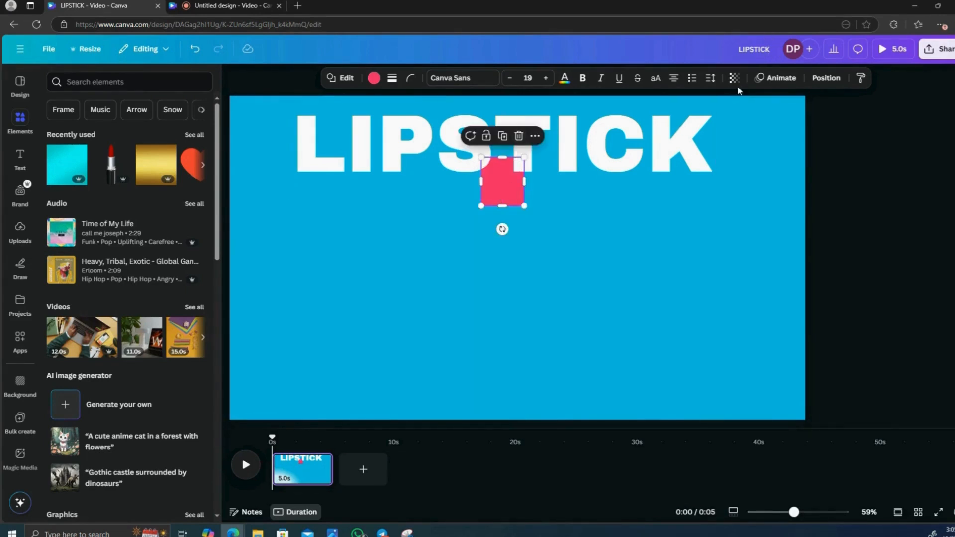
Set the small rectangle's transparency to 0.
left_click(735, 79)
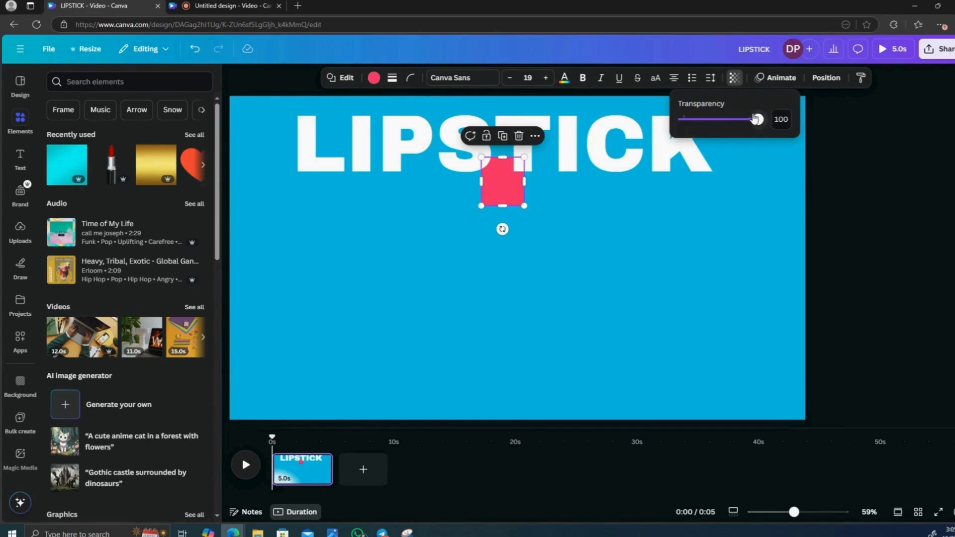
left_click_drag(757, 119, 676, 116)
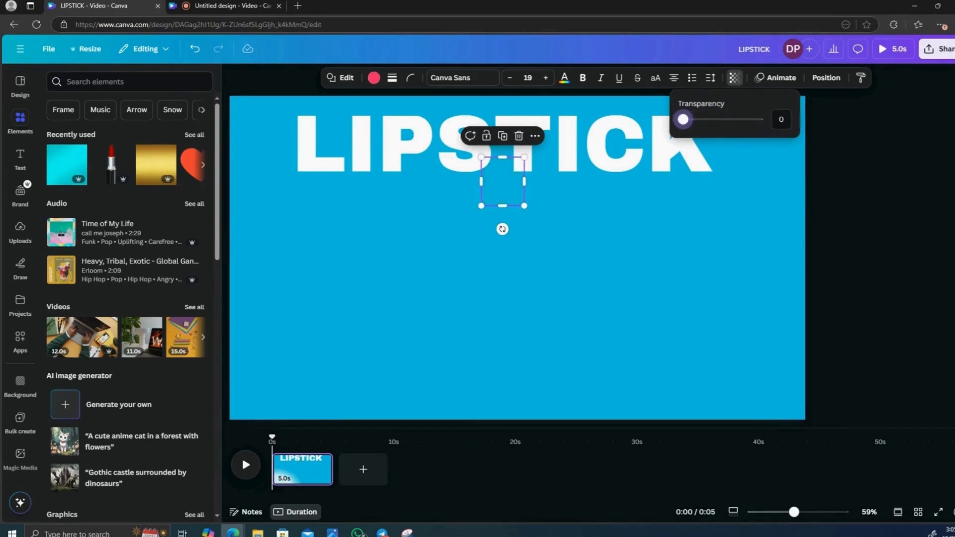
left_click(835, 153)
Group the LIPSTICK heading with the transparent rectangle.
left_click_drag(849, 131, 395, 213)
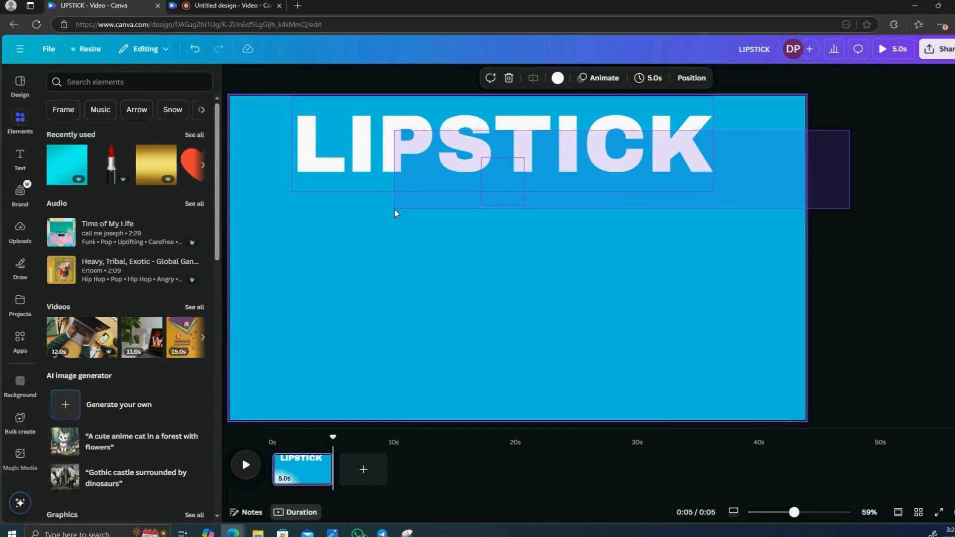
left_click_drag(395, 213, 396, 213)
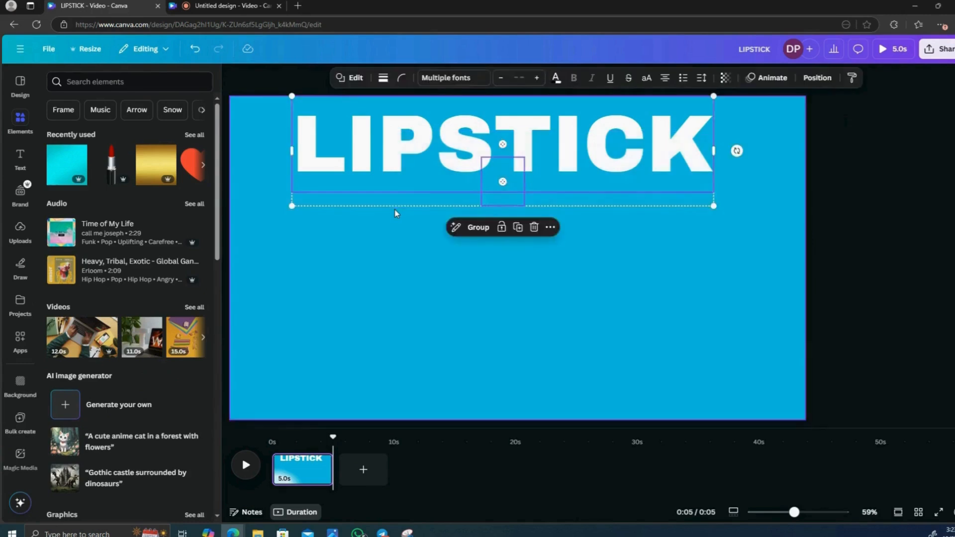
left_click(477, 228)
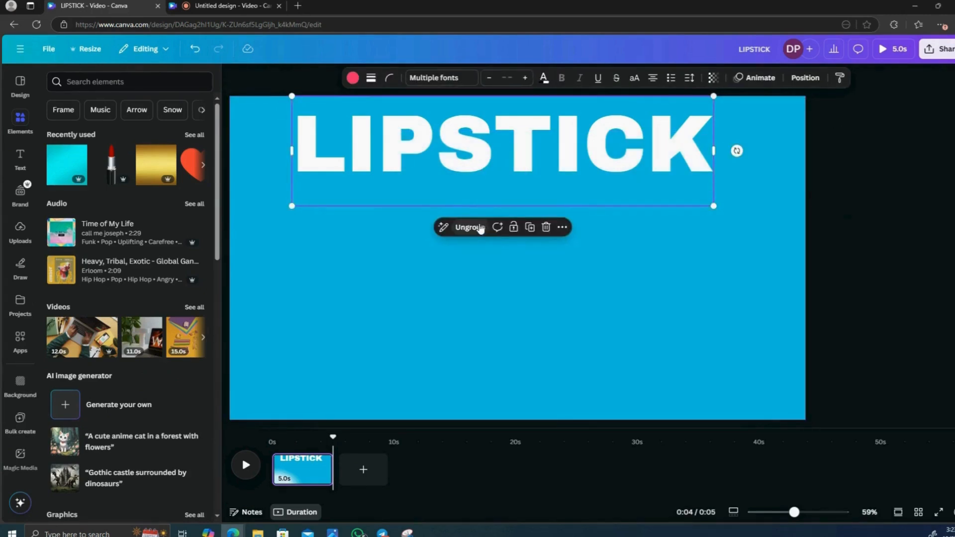
Search the element photos for LIPSTICK and add the red lipstick with the gold and black case to the page.
left_click(133, 77)
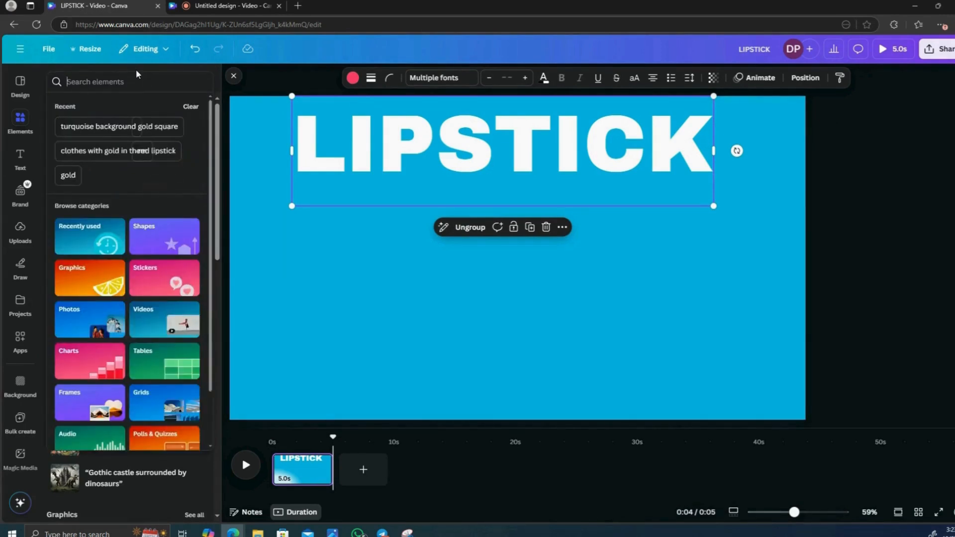
type("PINK S")
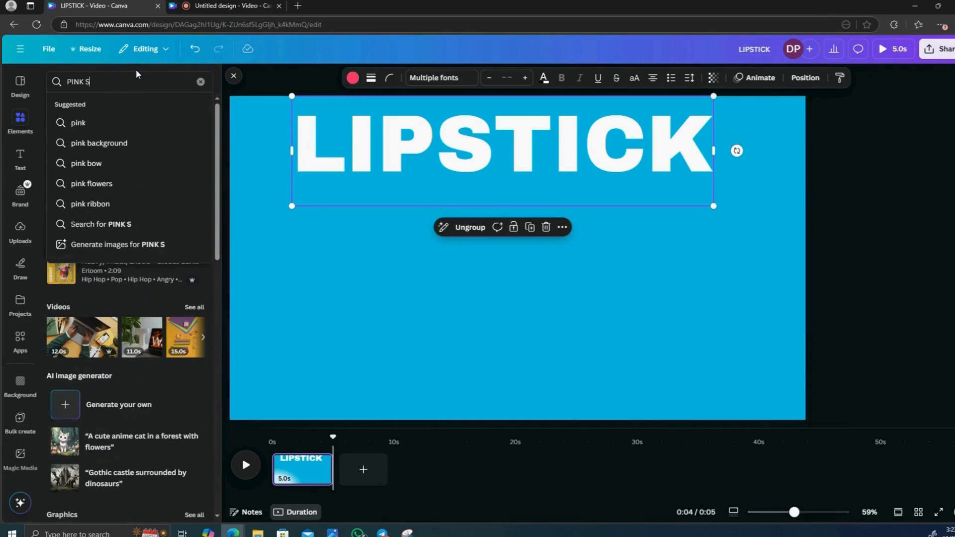
key("BackSpace")
type("LIPSTIC")
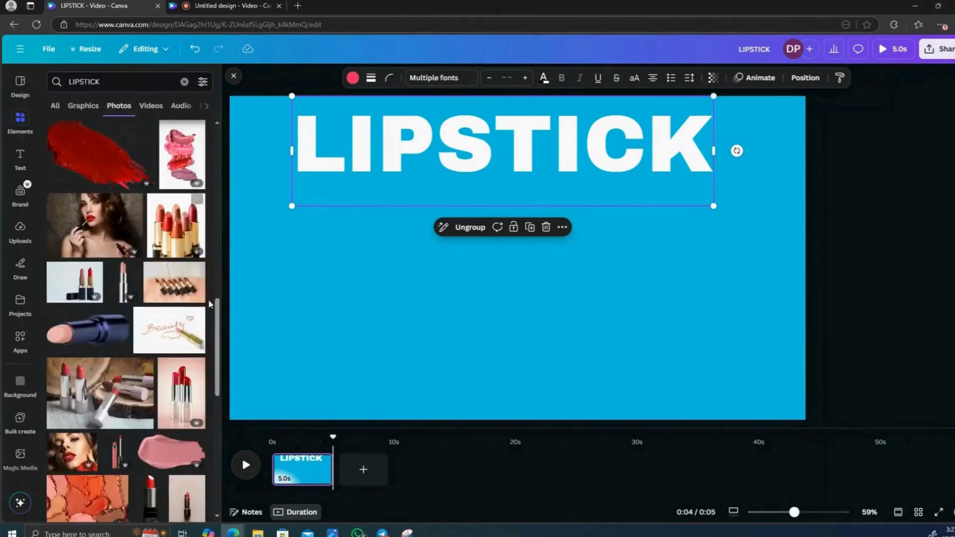
left_click_drag(217, 333, 527, 317)
scroll(204, 366, "down", 3)
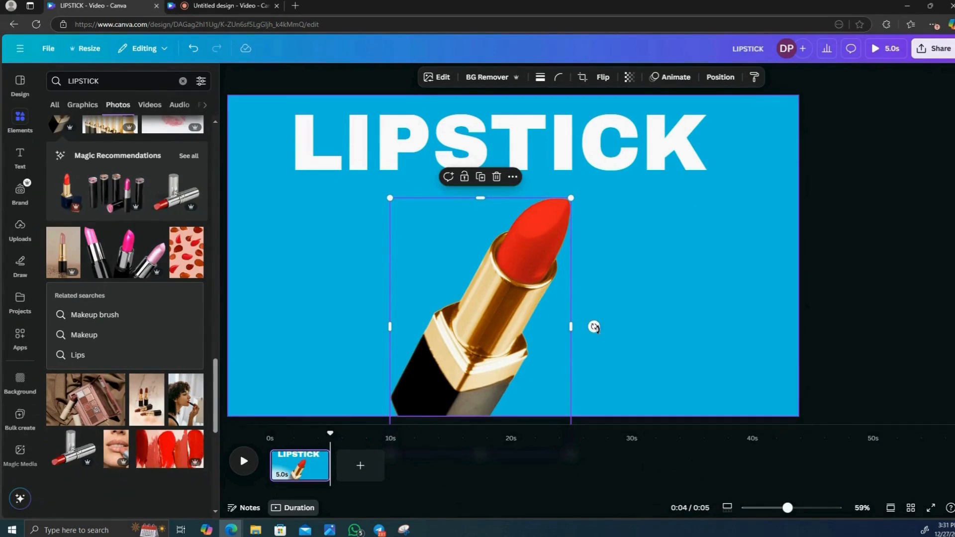
Rotate the lipstick photo upright, enlarge it, and place it centered so only its tip rises above the page's lower edge.
left_click_drag(594, 326, 602, 264)
left_click_drag(440, 336, 458, 440)
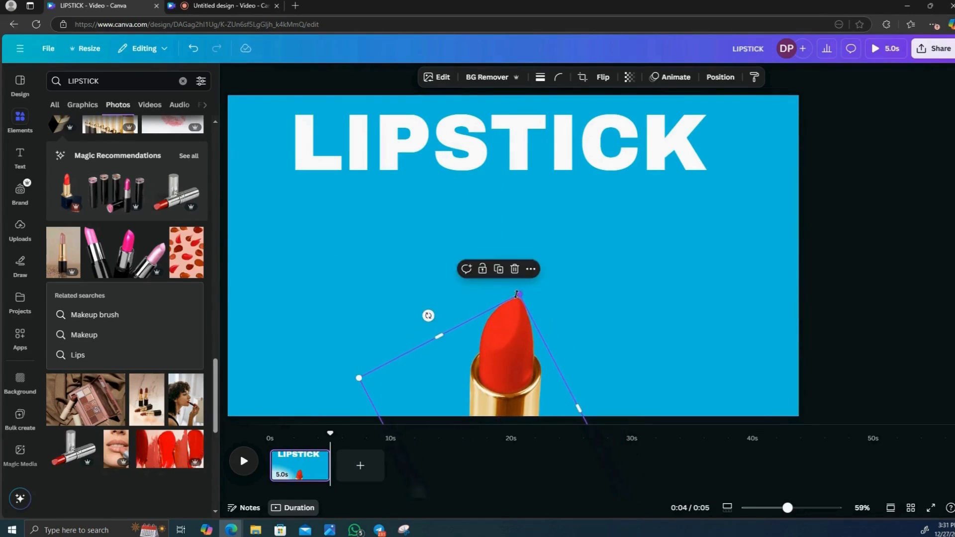
left_click_drag(518, 289, 526, 239)
left_click_drag(529, 308, 525, 376)
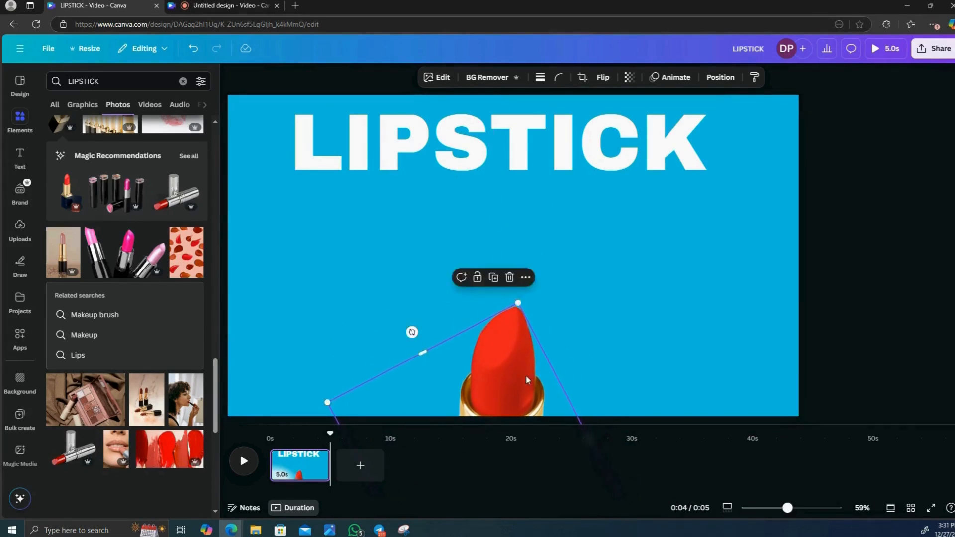
left_click(833, 228)
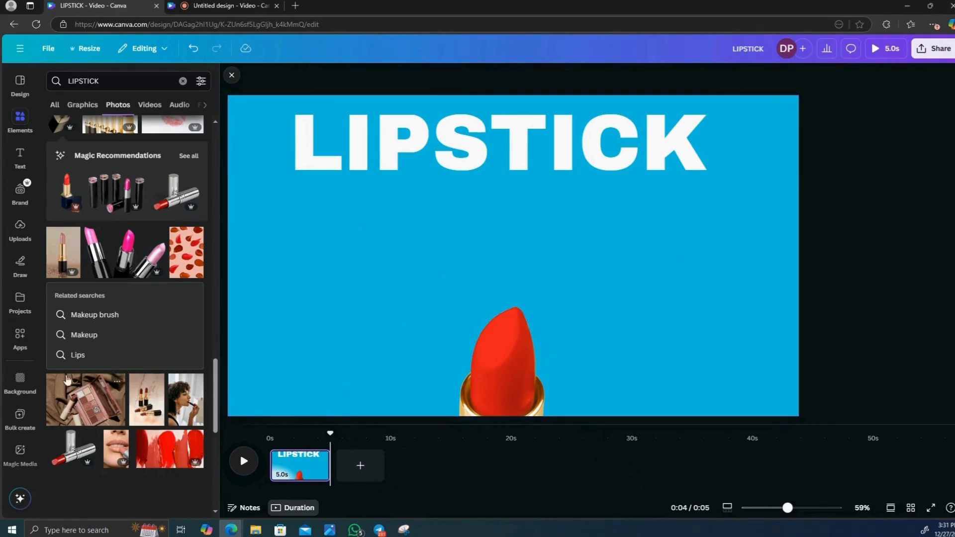
Replace the element search term with RE and add a rectangle shape to the page.
left_click(107, 78)
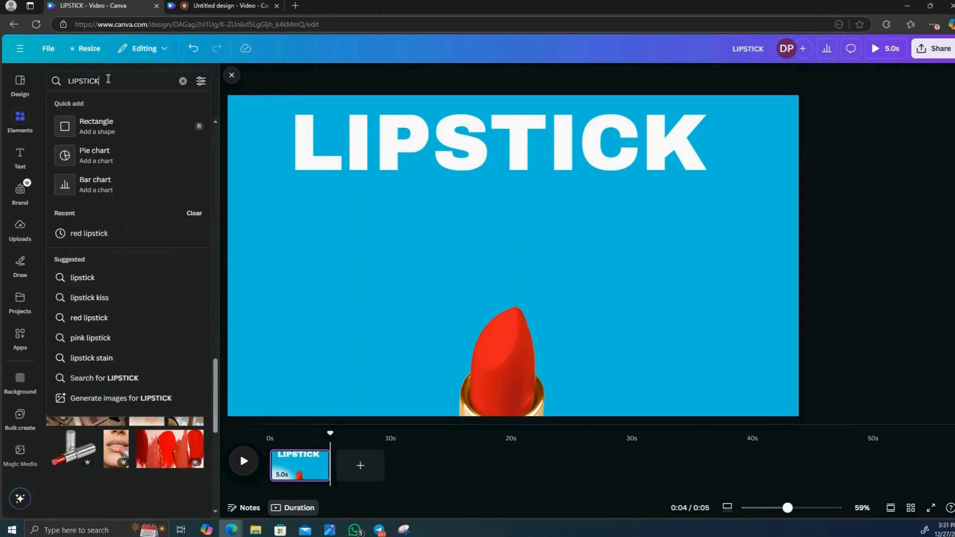
key("BackSpace")
key("BackSpace")
key("BackSpace")
key("BackSpace")
key("BackSpace")
key("BackSpace")
key("BackSpace")
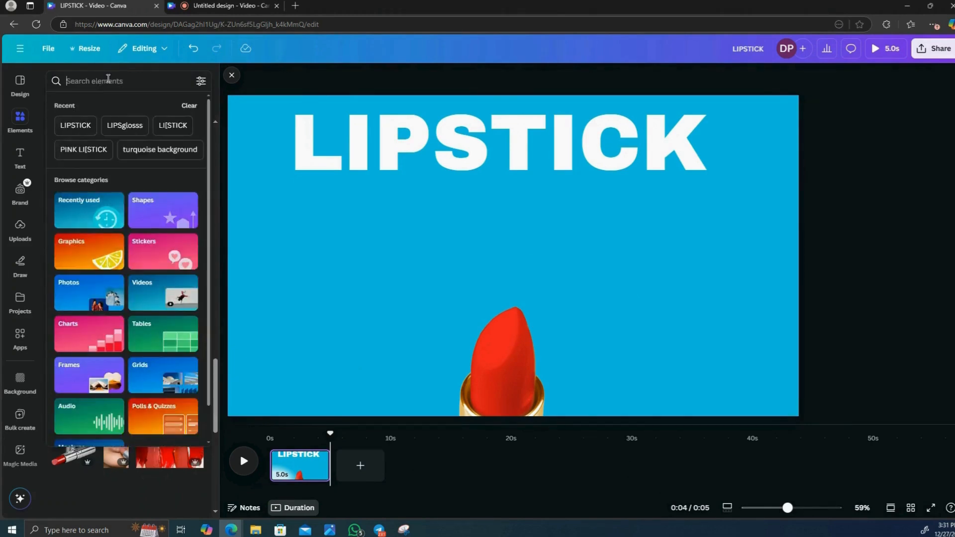
type("RE")
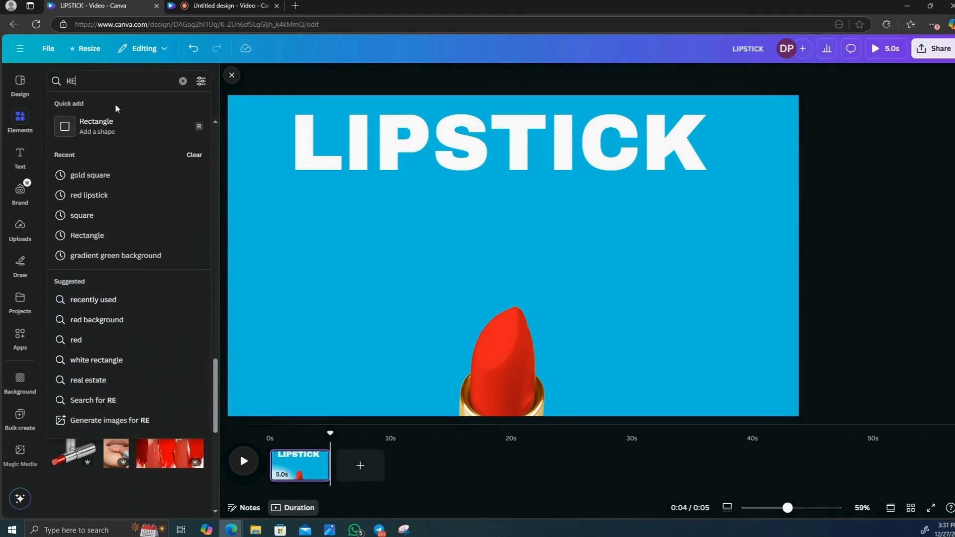
left_click(104, 127)
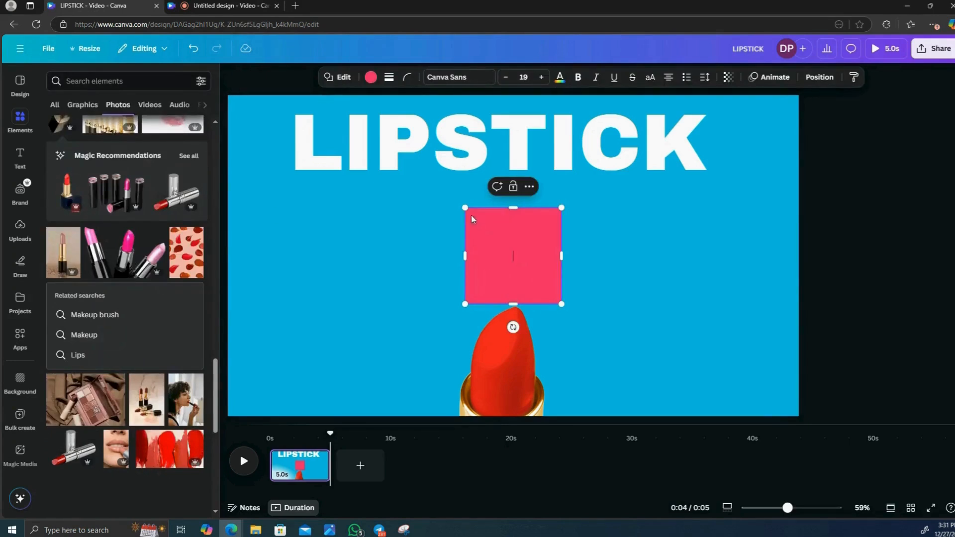
Shrink the new rectangle, place it over the lipstick's tip, and set its transparency to 0.
left_click_drag(466, 209, 500, 241)
left_click_drag(548, 259, 527, 287)
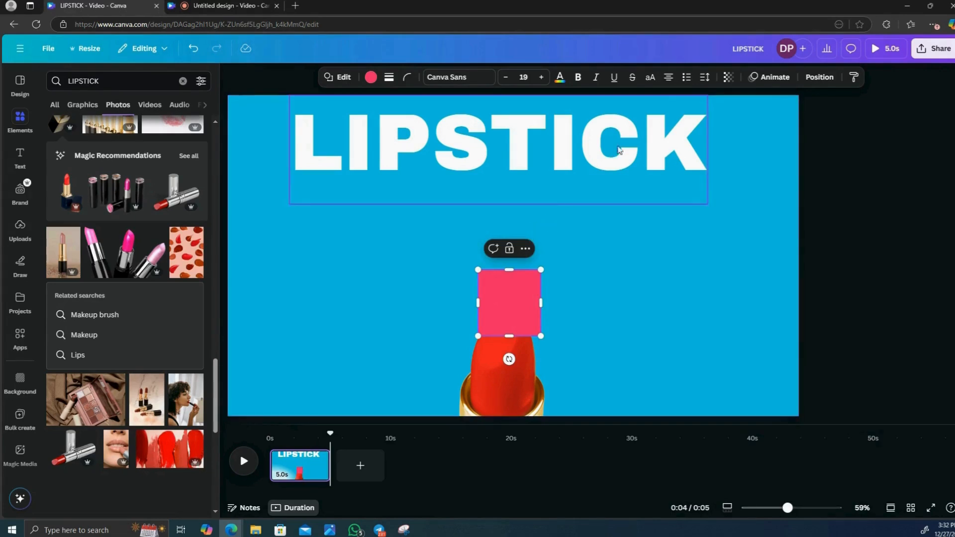
left_click(729, 78)
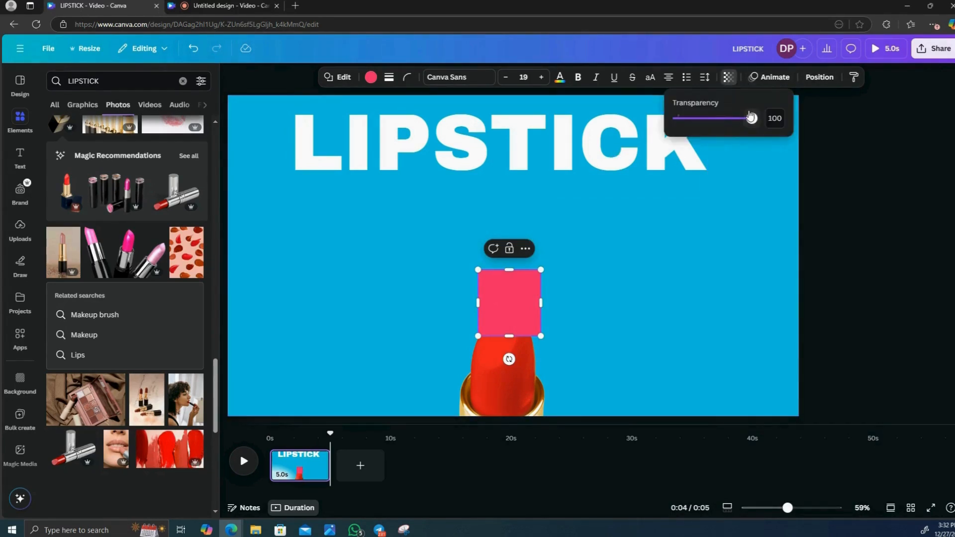
left_click_drag(751, 119, 678, 125)
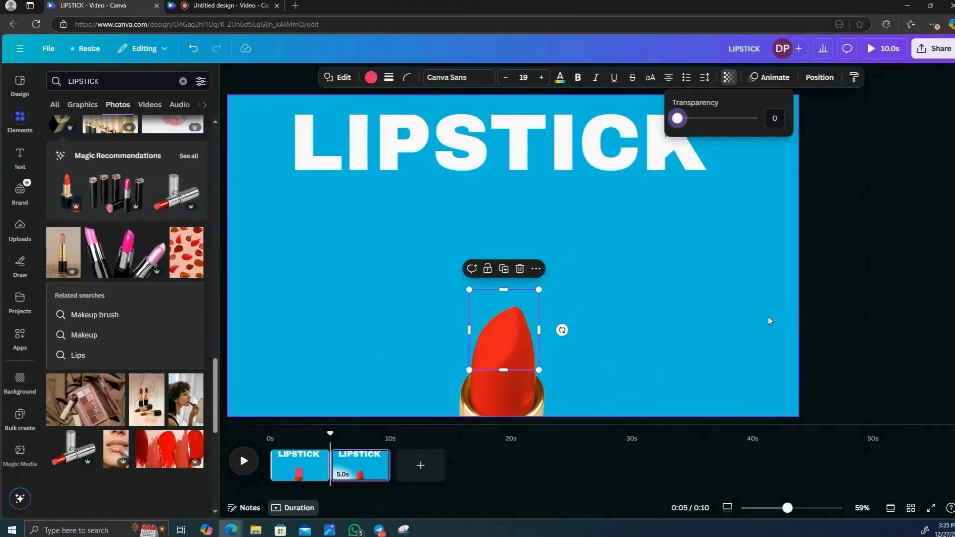
Group the lipstick photo with the transparent rectangle over its tip.
left_click(764, 306)
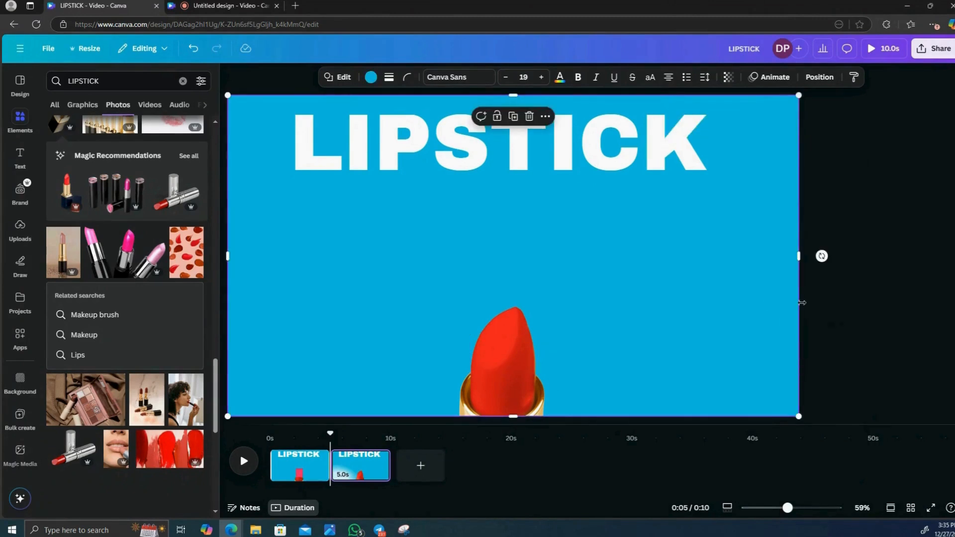
left_click_drag(821, 302, 414, 368)
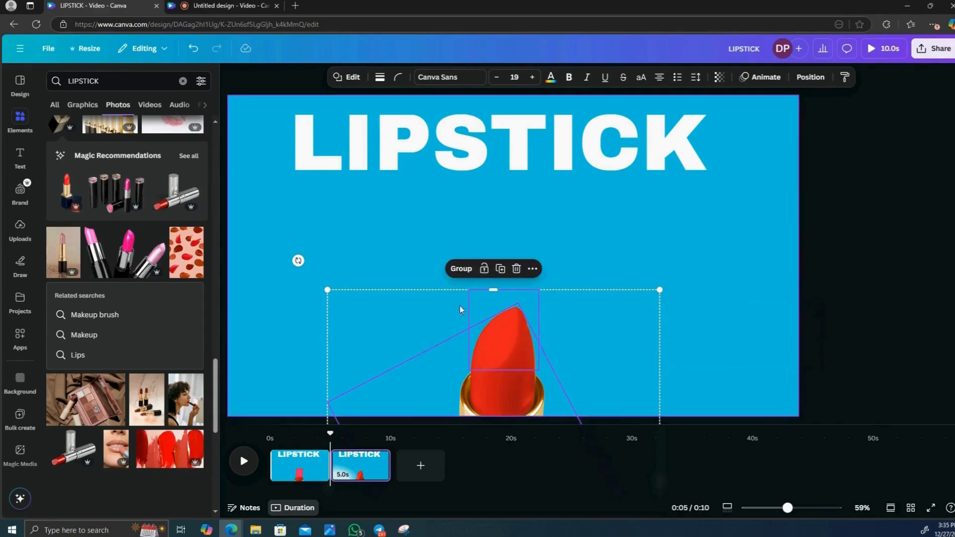
left_click(461, 271)
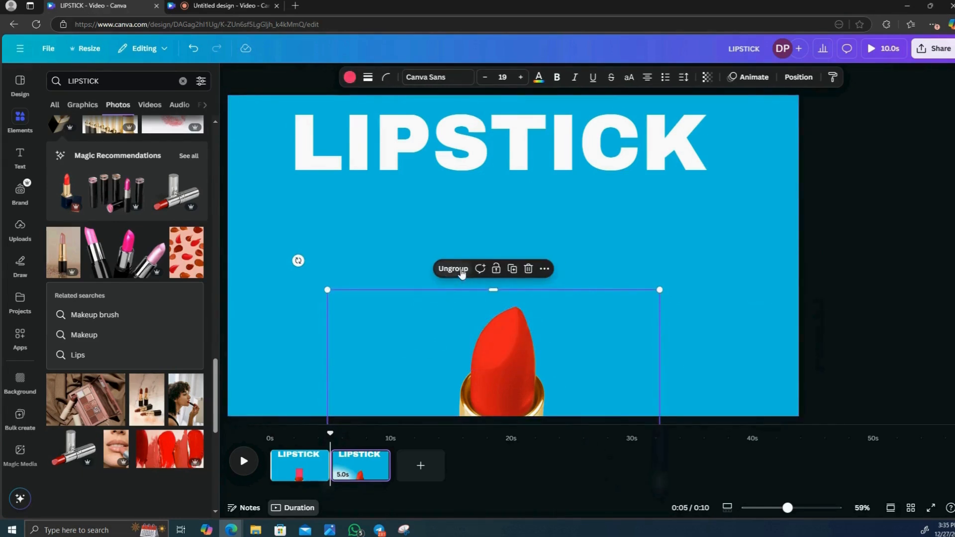
Search the elements for CIRCLE and add a circle shape to the page.
left_click(20, 122)
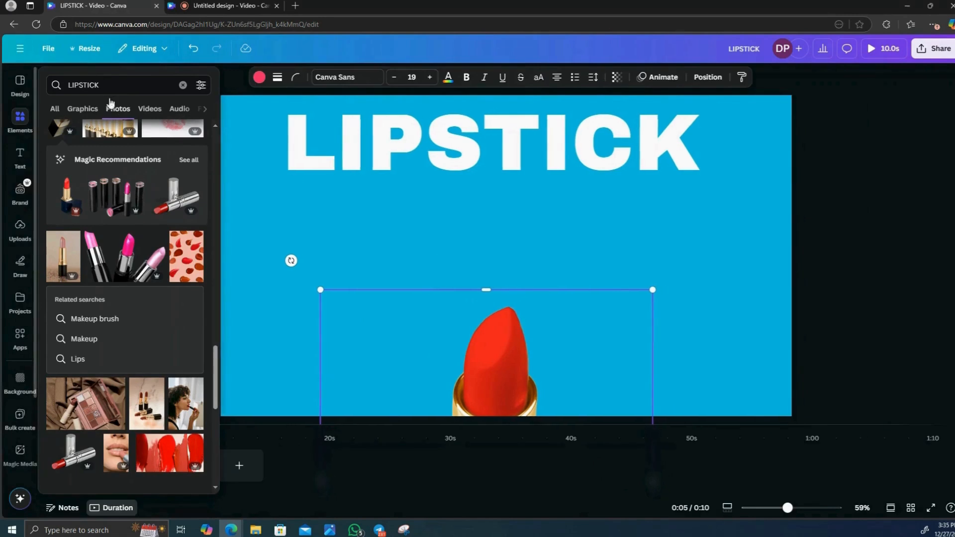
left_click(124, 82)
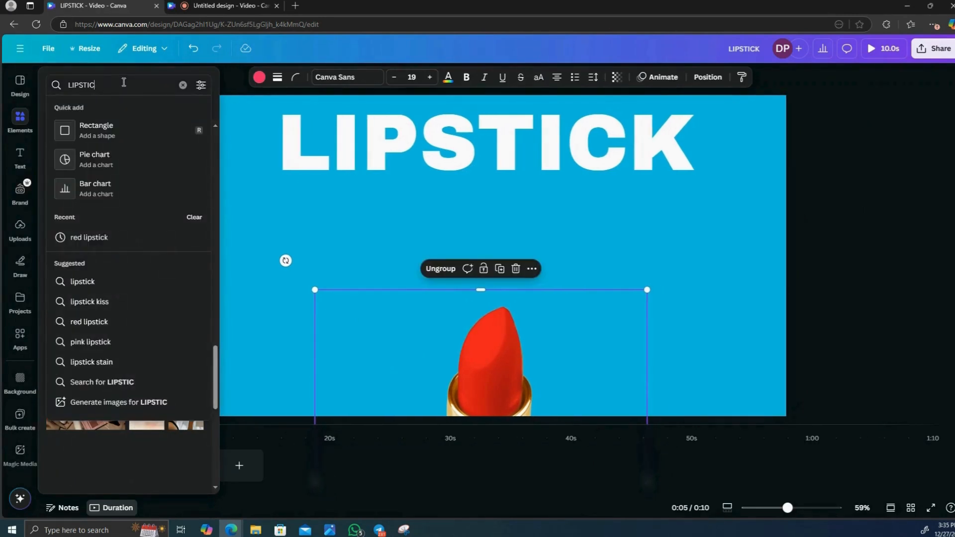
key("BackSpace")
key("BackSpace")
key("BackSpace")
key("BackSpace")
key("BackSpace")
key("BackSpace")
type("CIRCLE")
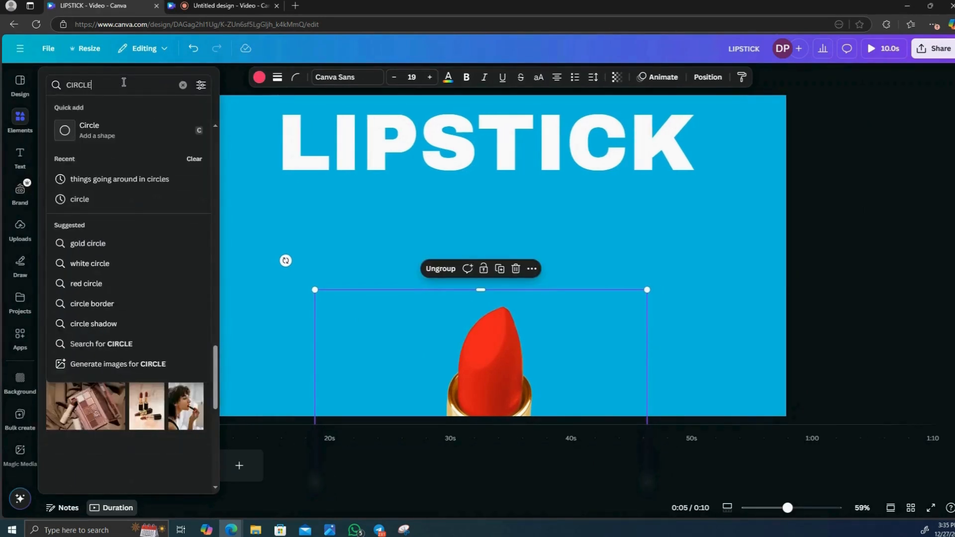
key("Return")
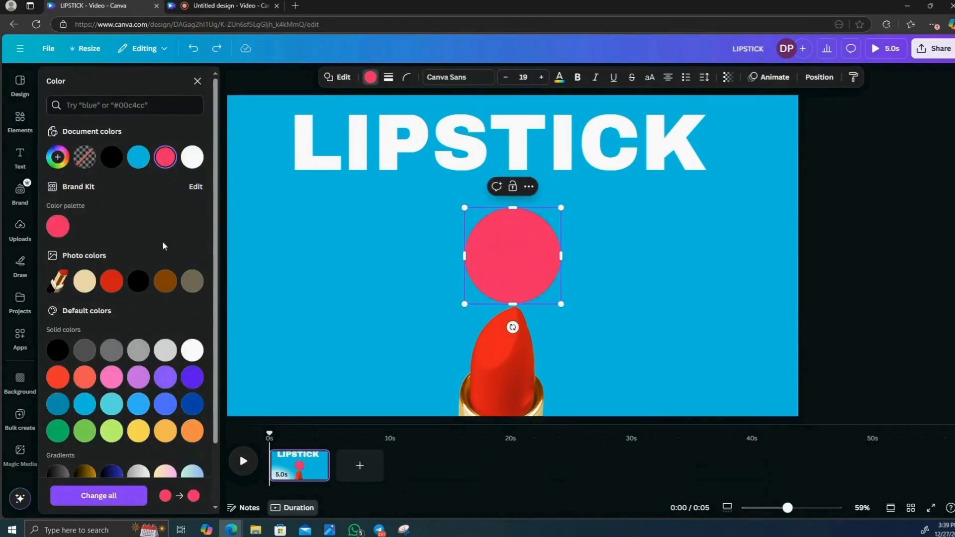
Set the circle's fill color to the solid yellow #F3D92C.
left_click(57, 157)
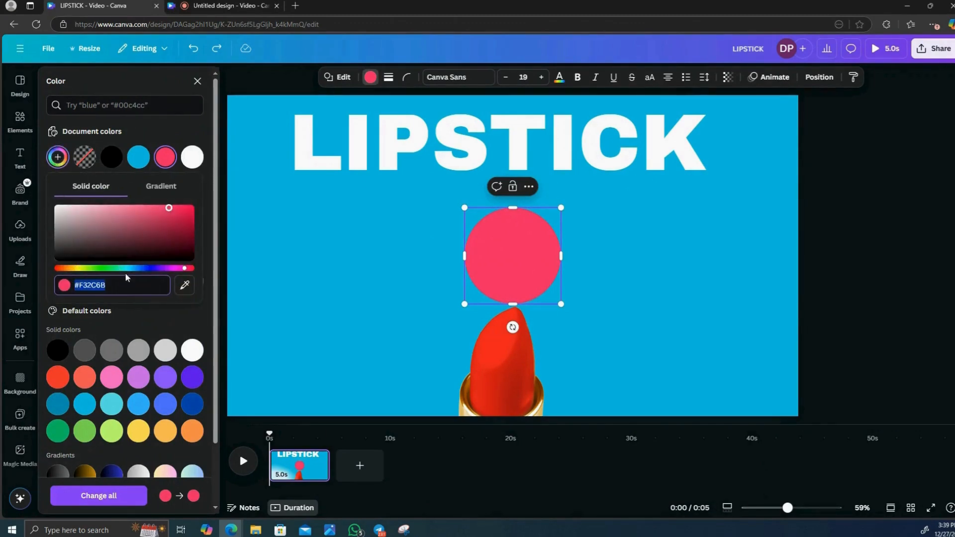
left_click(77, 268)
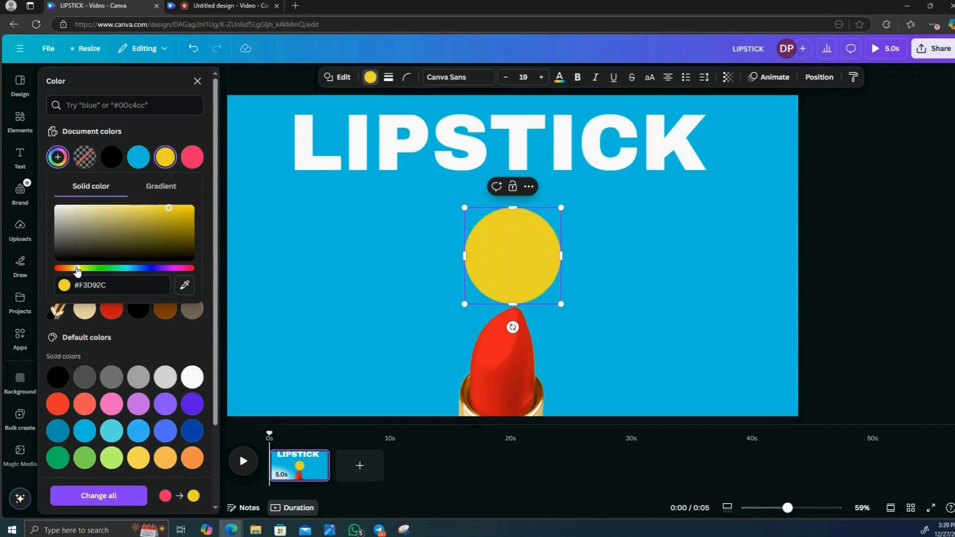
left_click(490, 264)
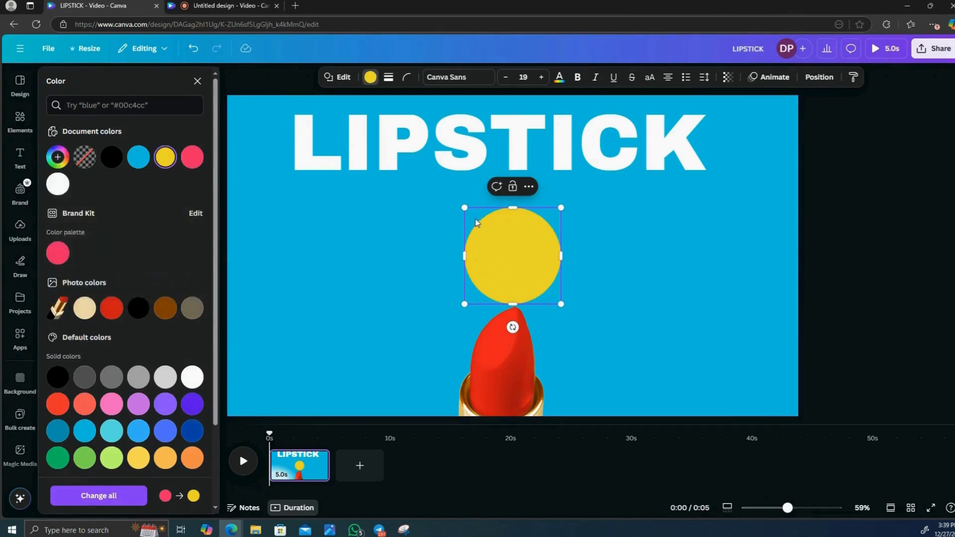
Enlarge the yellow circle and reposition it until it covers the whole page.
left_click_drag(464, 206, 342, 87)
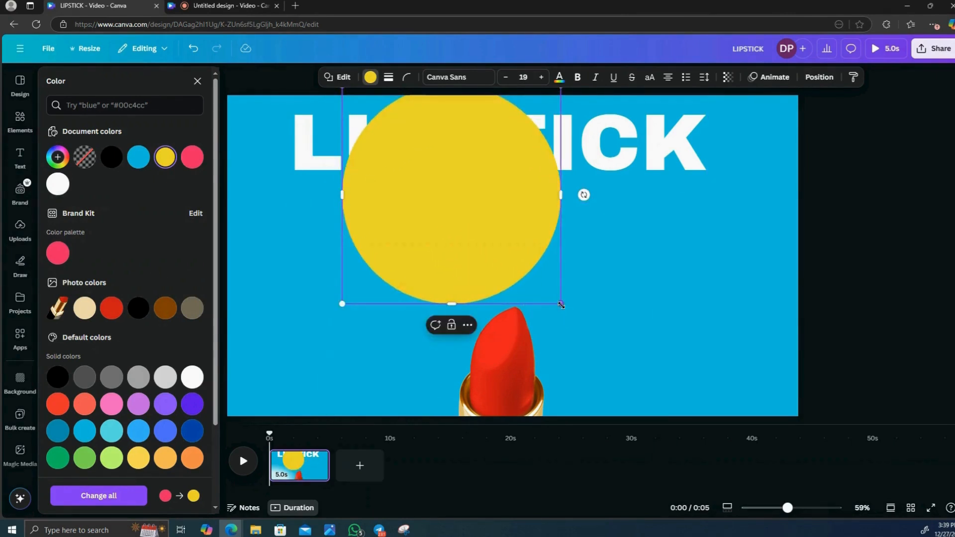
left_click_drag(561, 305, 912, 452)
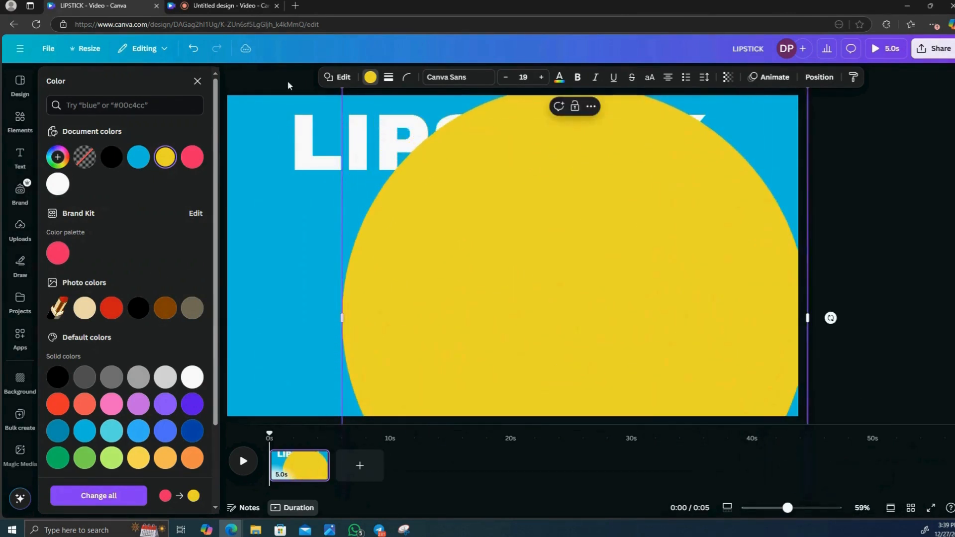
left_click_drag(329, 314, 144, 308)
Reorder the page's layers so the lipstick group and the LIPSTICK heading both sit above the yellow circle.
right_click(745, 194)
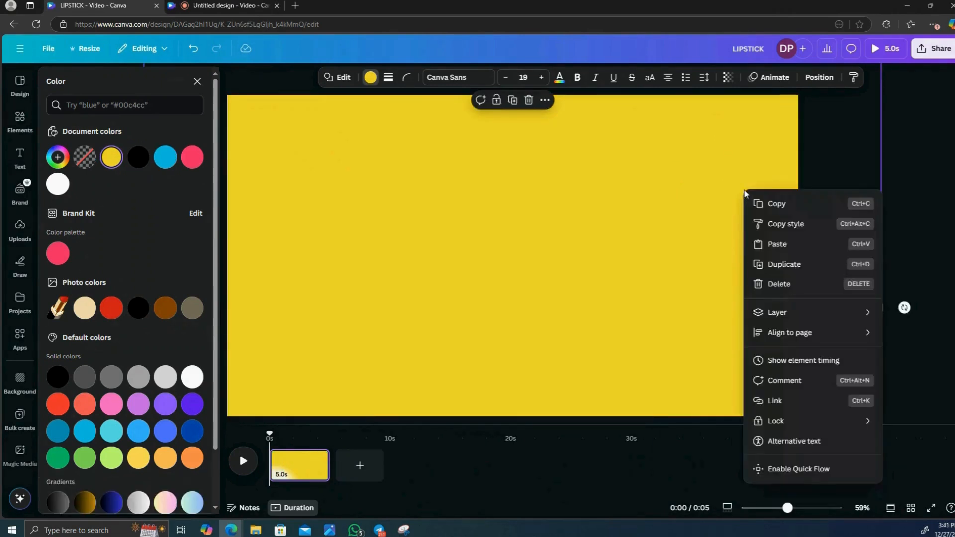
mouse_move(780, 317)
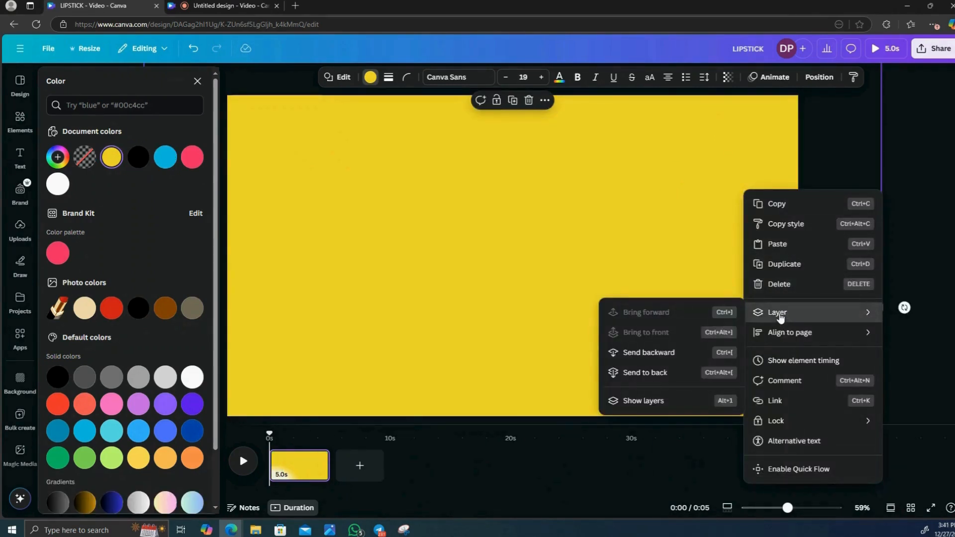
left_click(660, 403)
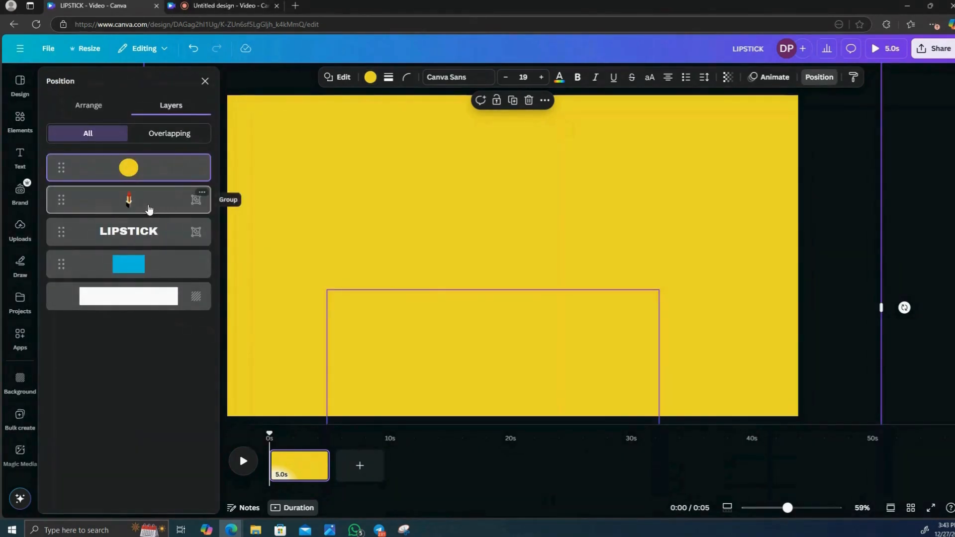
left_click_drag(148, 208, 148, 159)
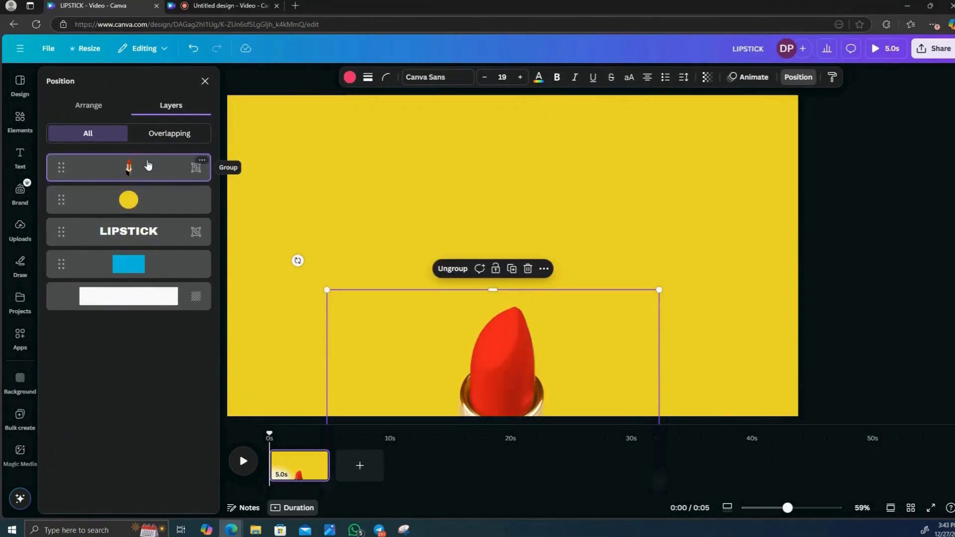
left_click_drag(128, 231, 128, 199)
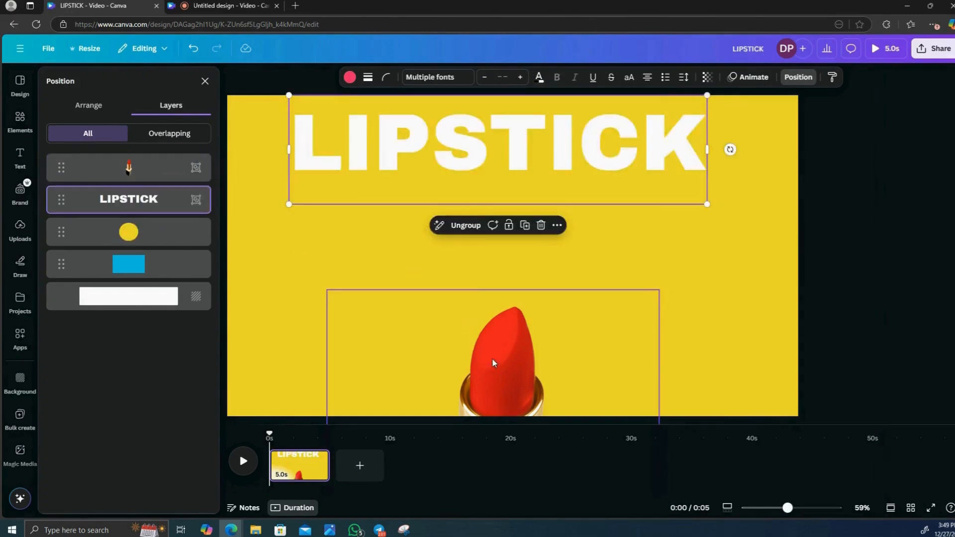
Enlarge and recentre the LIPSTICK heading at font size 237, and raise the lipstick until its tip overlaps the heading.
left_click(499, 359)
left_click(389, 148)
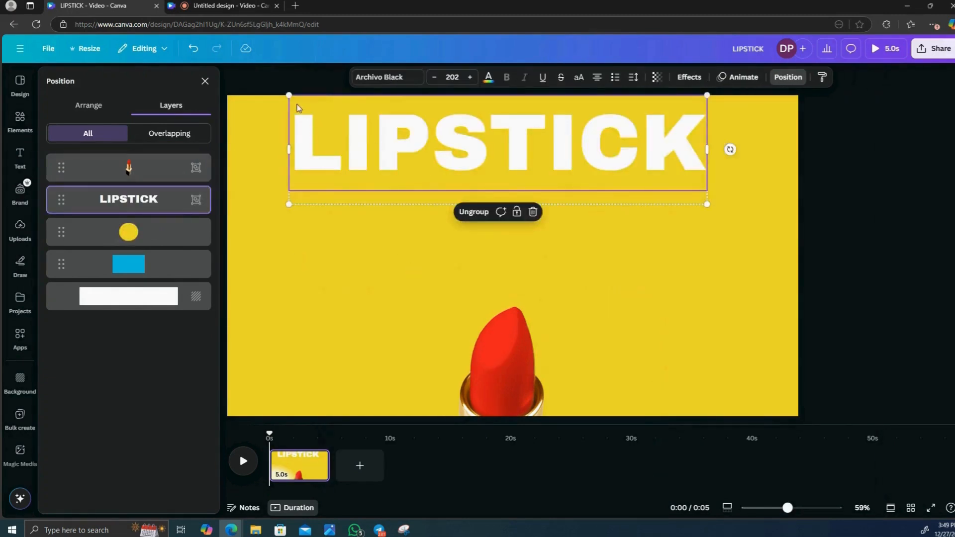
left_click_drag(288, 95, 216, 81)
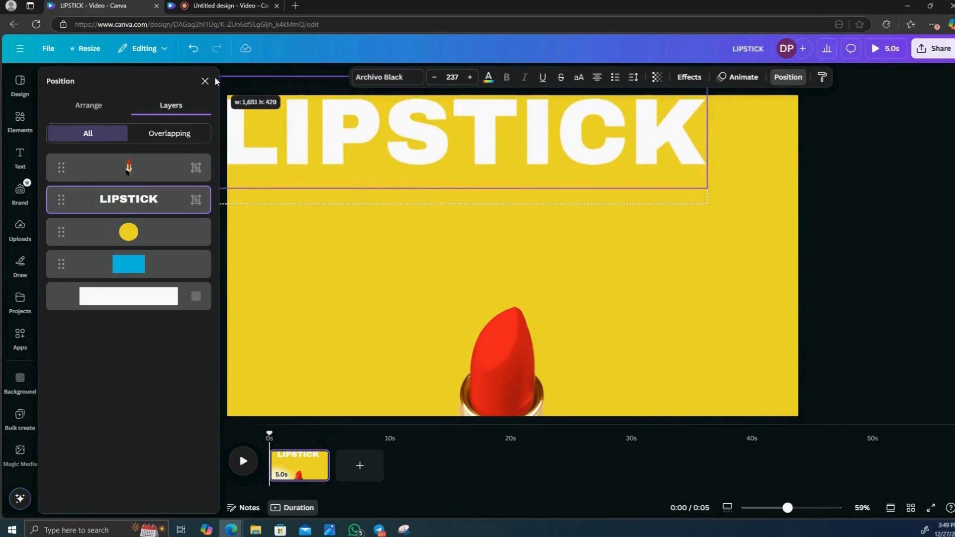
left_click_drag(512, 134, 558, 140)
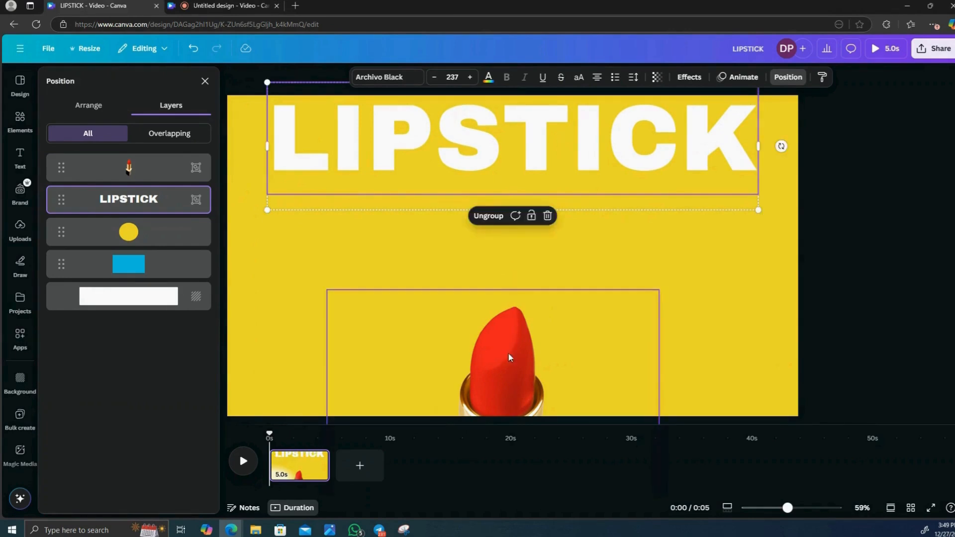
left_click_drag(509, 357, 505, 200)
left_click_drag(627, 319, 630, 306)
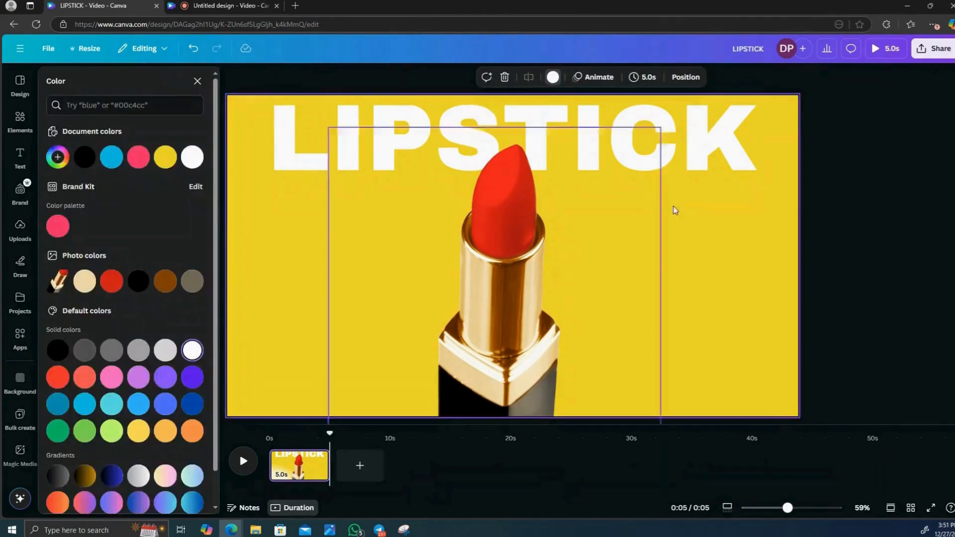
Duplicate the page, and on the copy move the lipstick below the page edge and the heading above it.
right_click(298, 471)
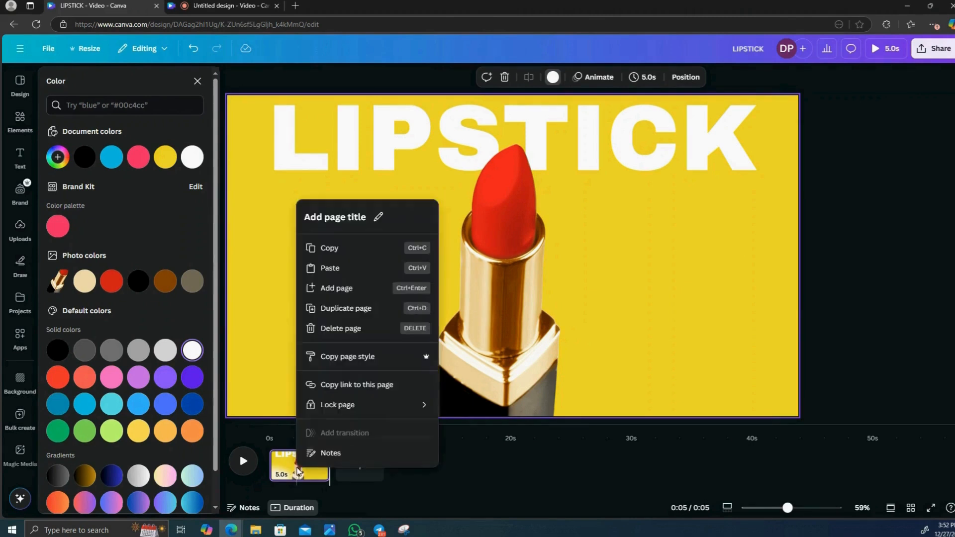
left_click(343, 310)
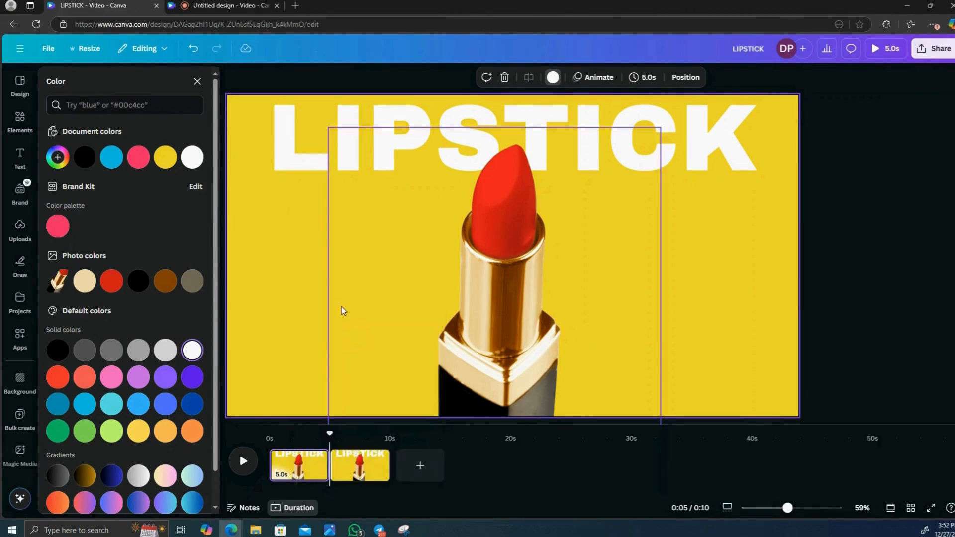
left_click_drag(595, 266, 597, 536)
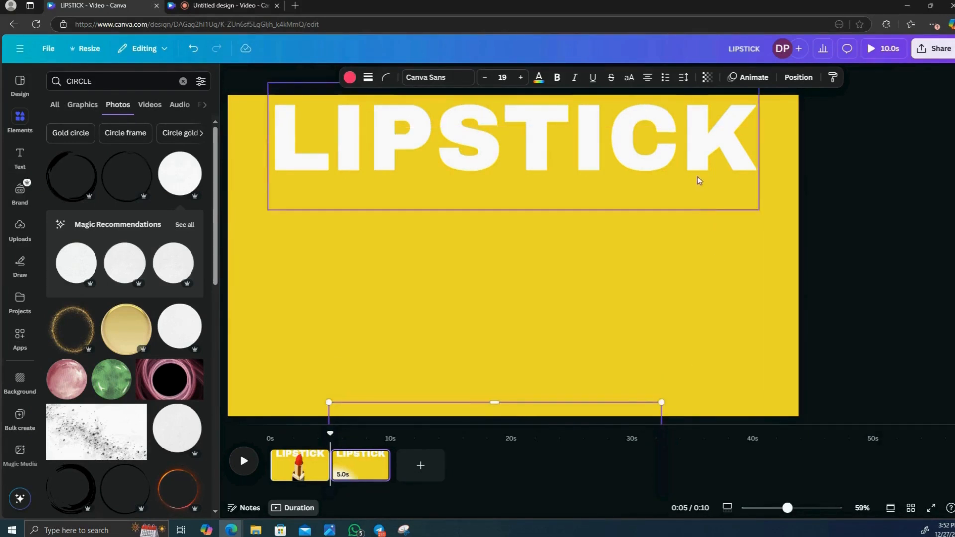
left_click_drag(697, 178, 690, 92)
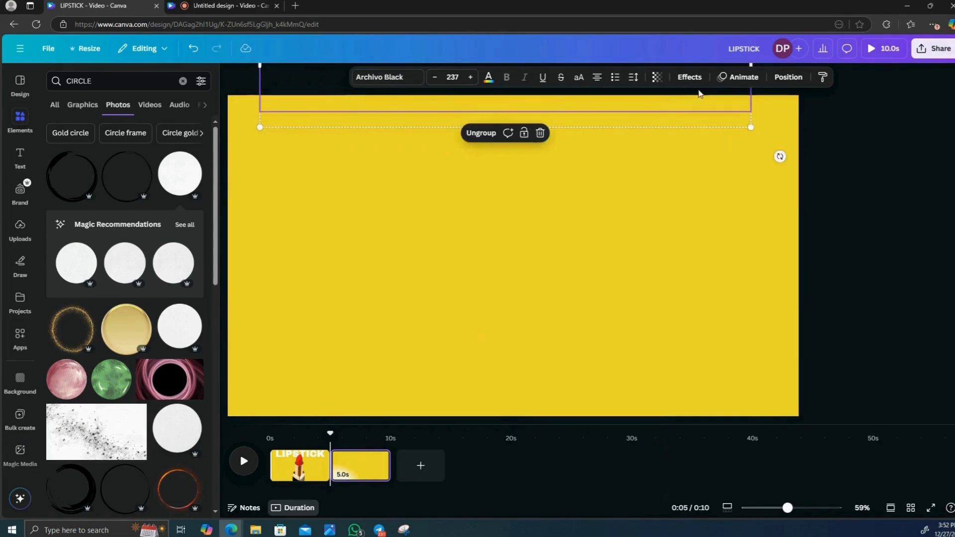
Place the plain yellow page first in the timeline and duplicate the page with the visible heading and lipstick.
left_click_drag(356, 473, 298, 467)
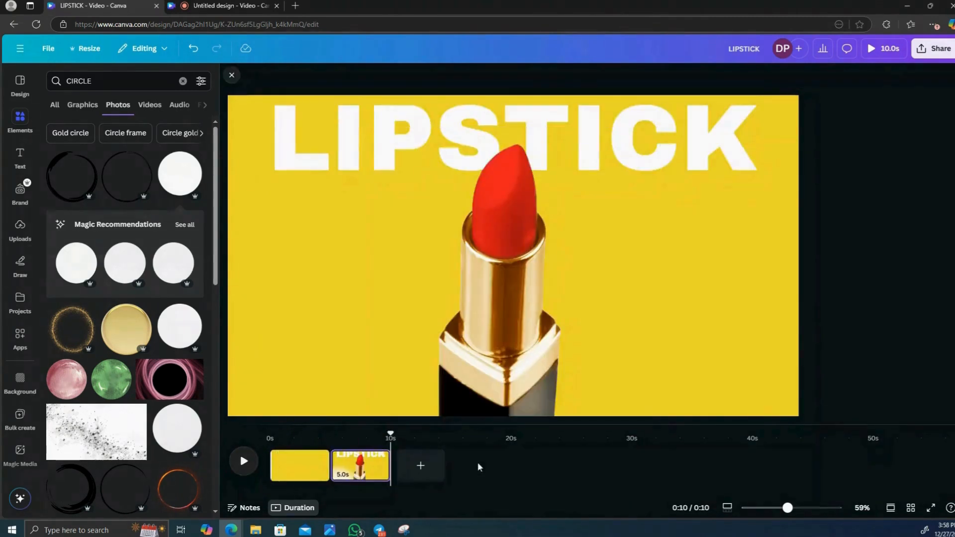
right_click(359, 468)
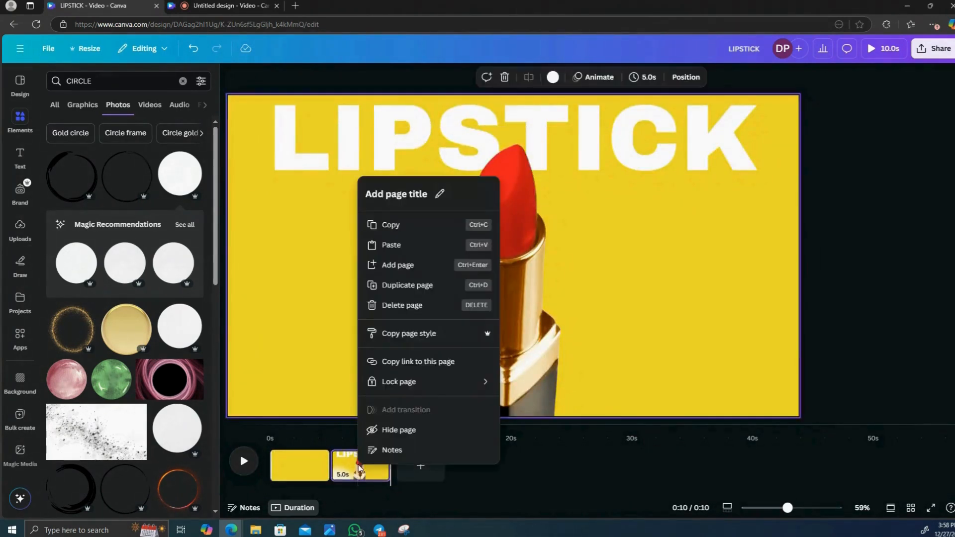
left_click(416, 285)
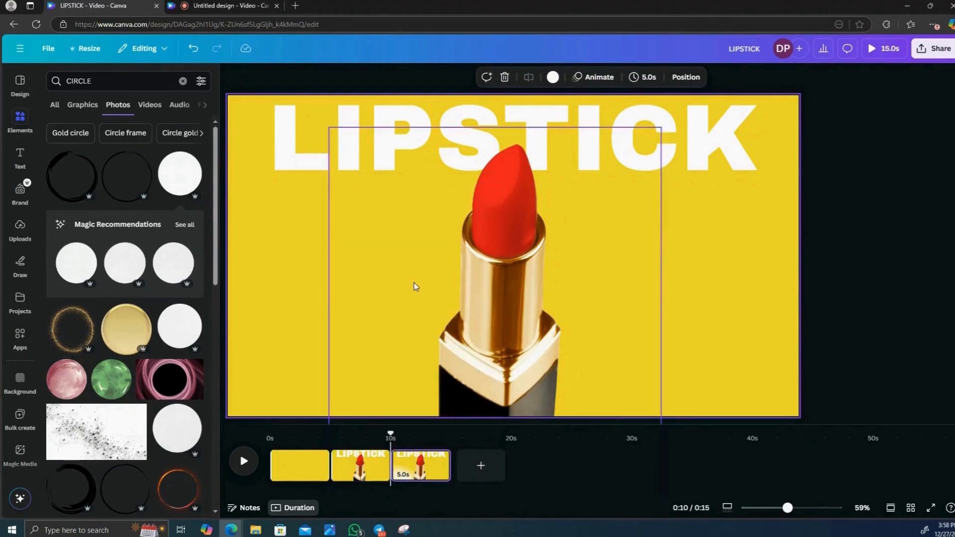
On the third page, shrink the LIPSTICK heading to font size 110 and scale down the lipstick group.
left_click(703, 140)
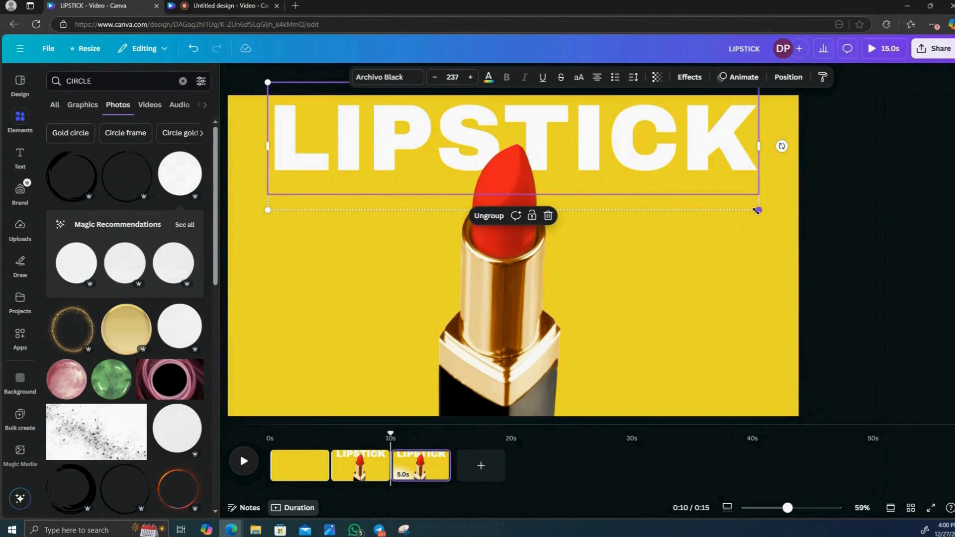
left_click_drag(756, 209, 495, 141)
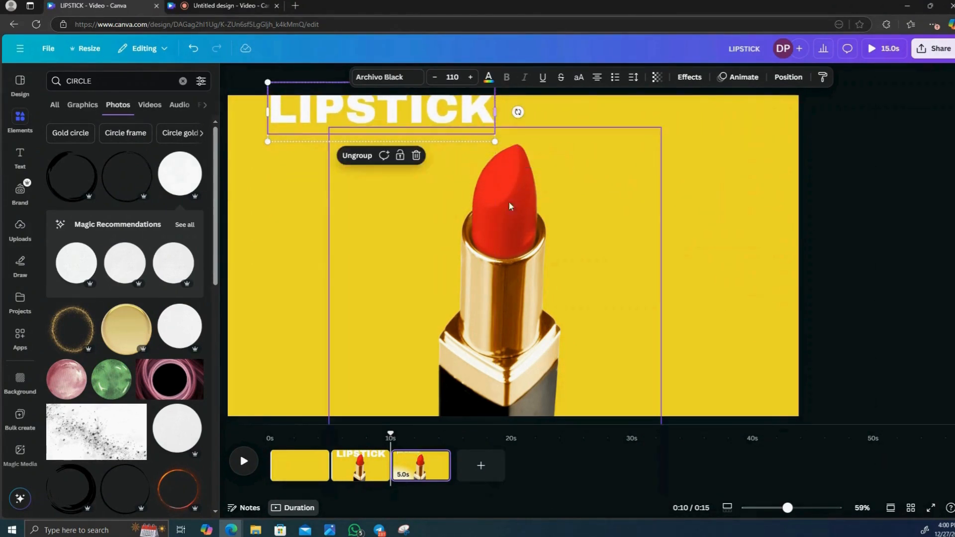
left_click(636, 143)
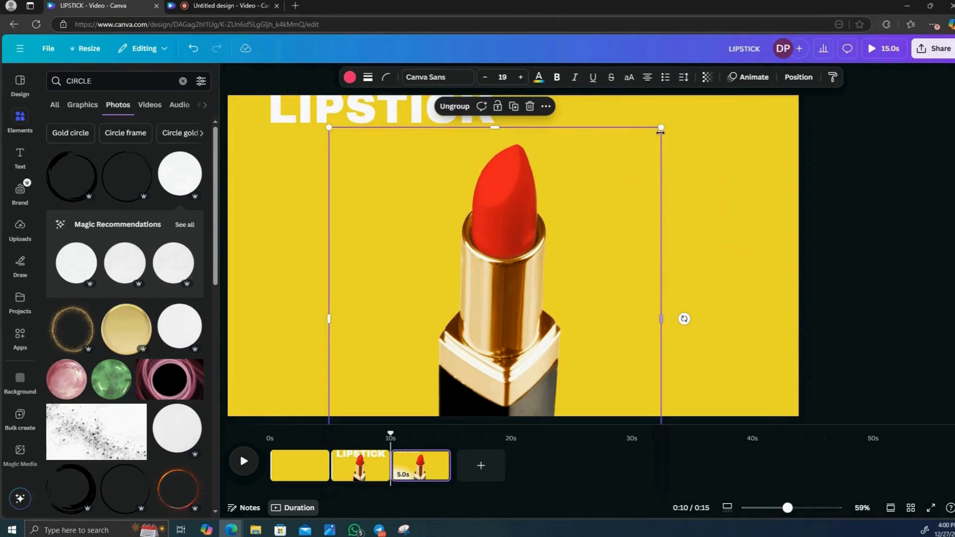
left_click_drag(660, 128, 569, 212)
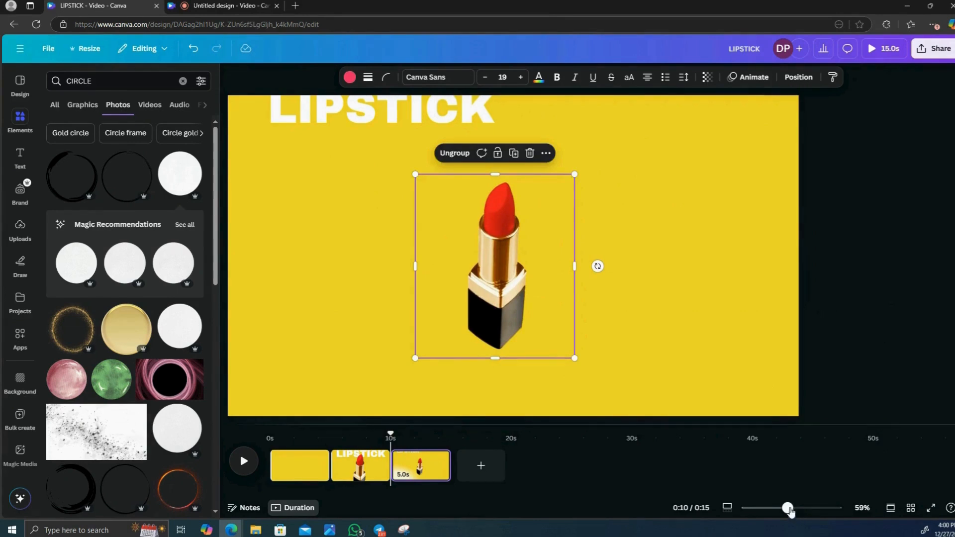
Shrink the yellow circle on the third page until the blue background surrounds it, and position it behind the lipstick.
left_click_drag(789, 511, 769, 507)
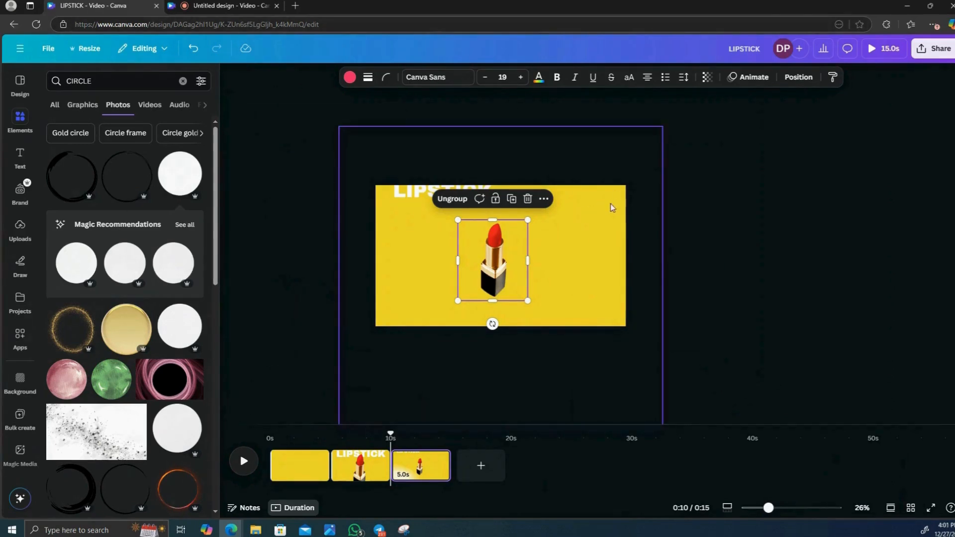
left_click(614, 246)
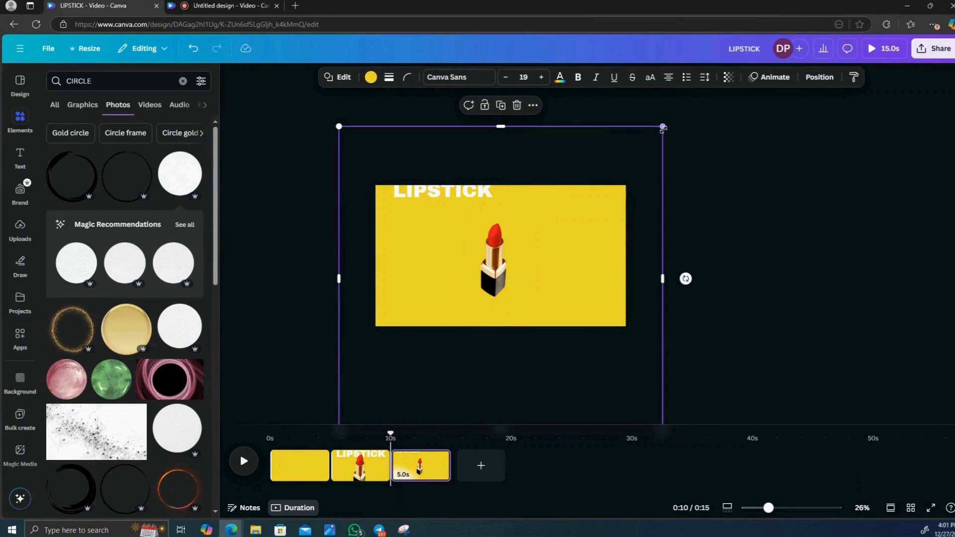
left_click_drag(661, 128, 580, 244)
left_click_drag(472, 367, 520, 309)
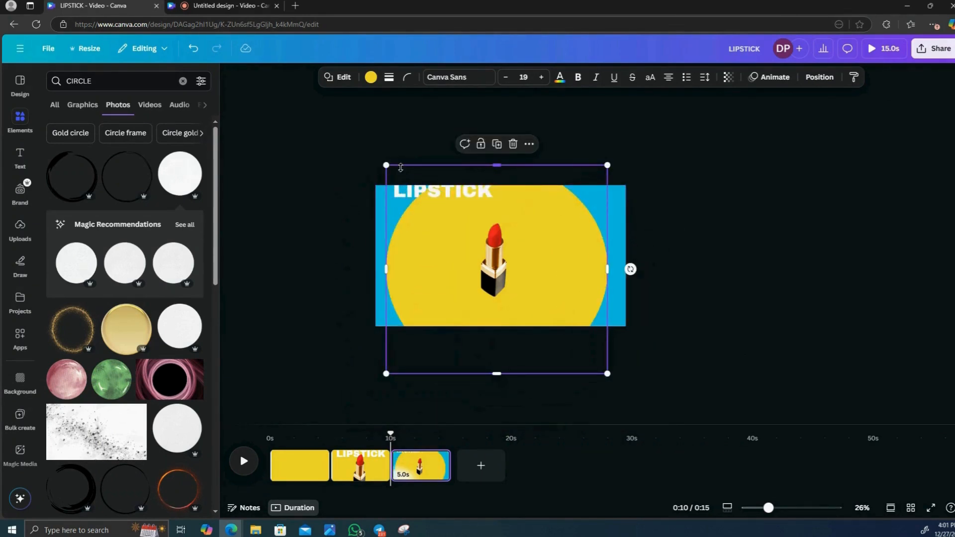
left_click_drag(385, 166, 477, 277)
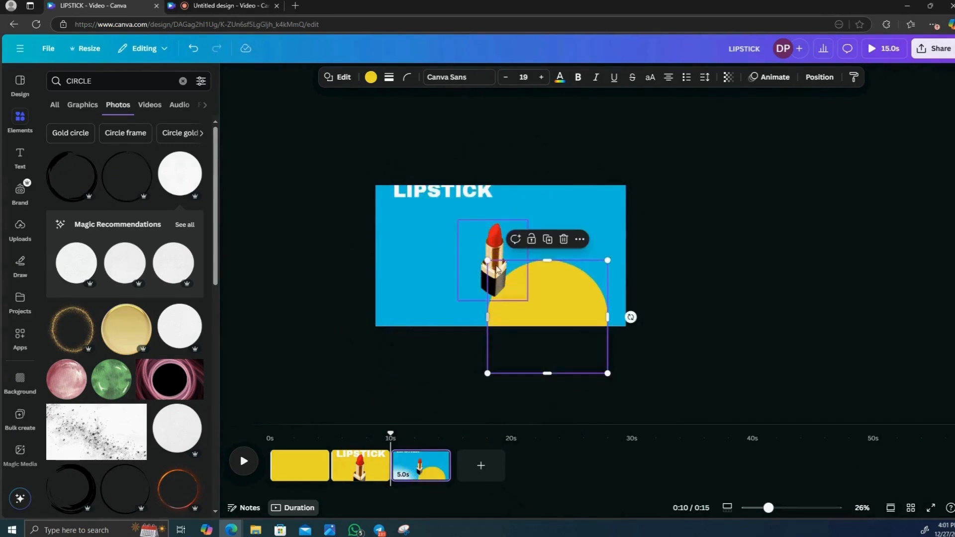
left_click_drag(569, 318, 514, 268)
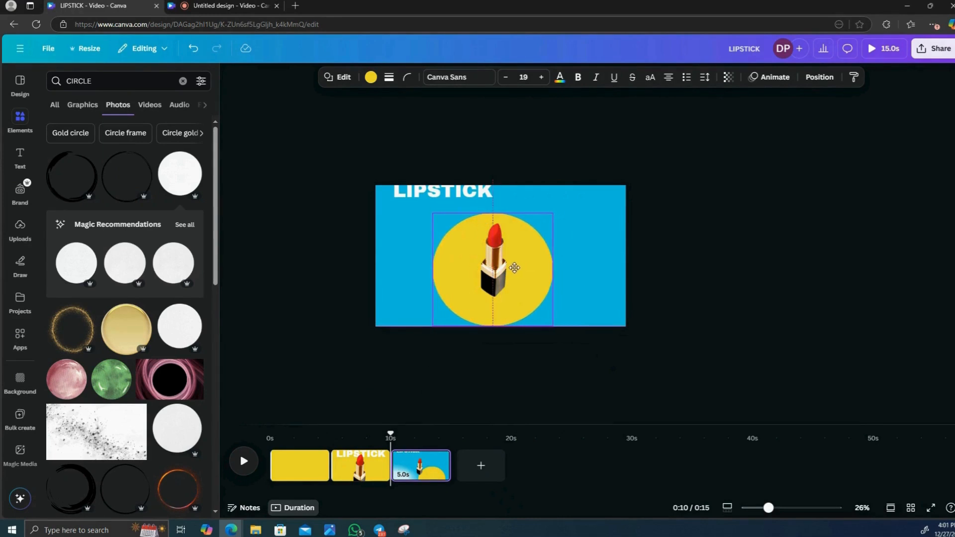
left_click_drag(514, 267, 512, 260)
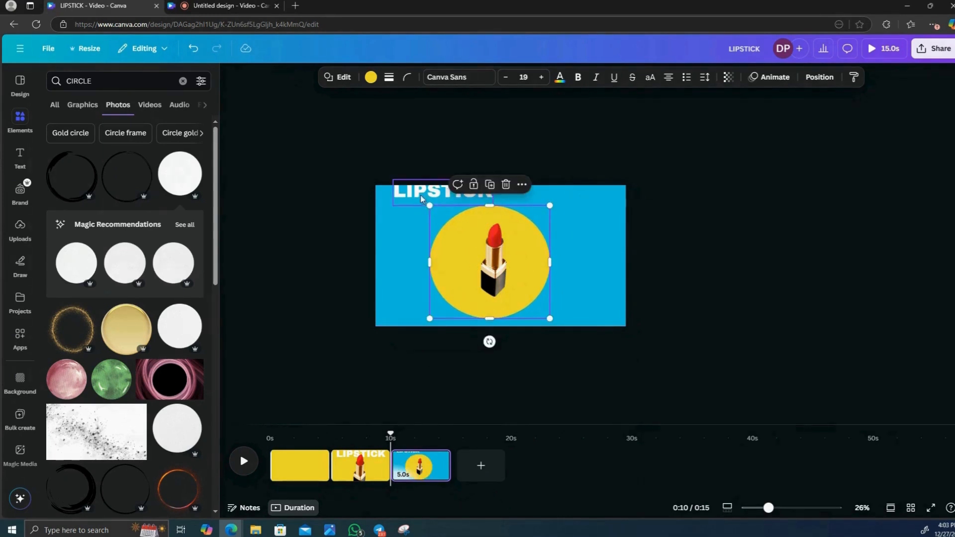
Move the LIPSTICK heading over the circle's upper edge and line up the circle and lipstick centrally beneath it.
left_click_drag(421, 199, 469, 208)
left_click_drag(535, 267, 506, 260)
left_click(542, 202)
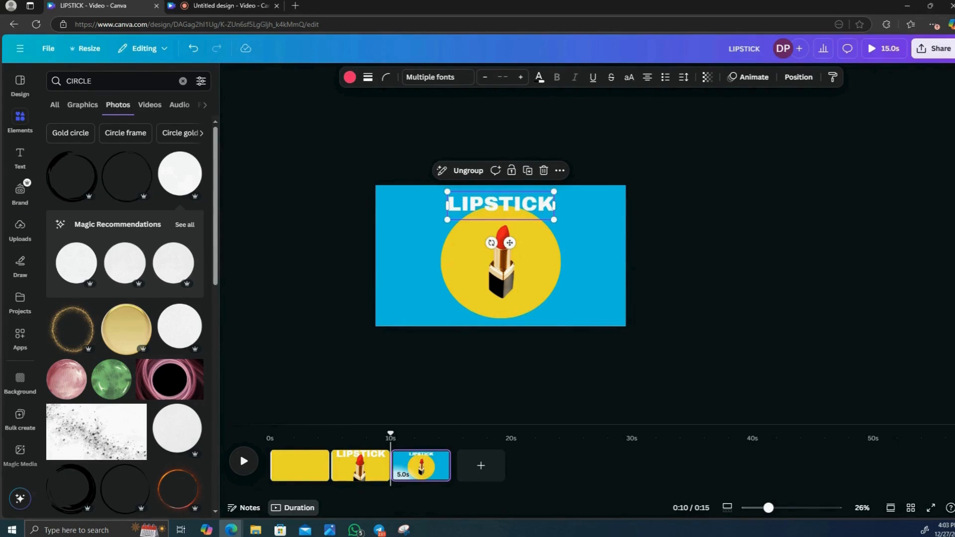
Duplicate the third page, then enlarge the yellow circle on the copy and position it partly beyond the page's right edge.
right_click(423, 458)
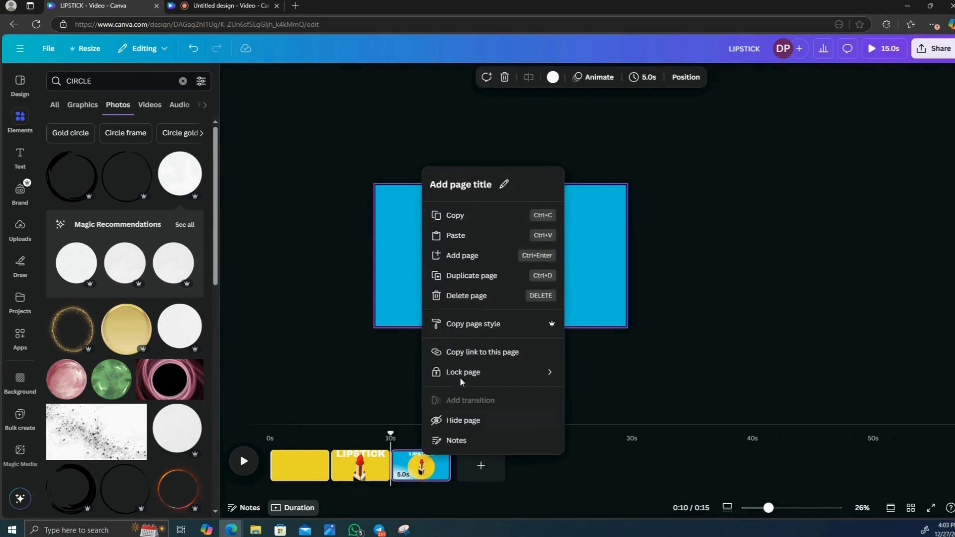
left_click(478, 278)
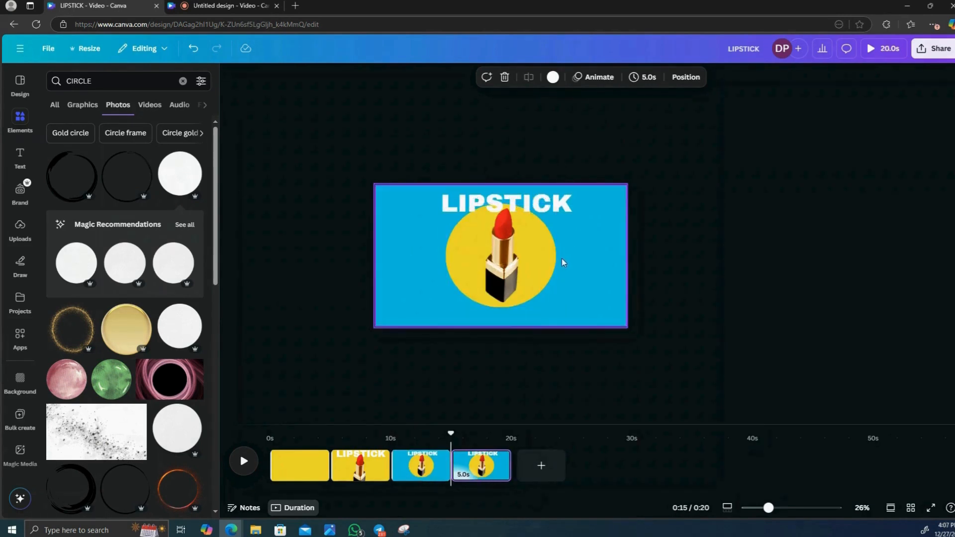
left_click_drag(549, 254, 644, 223)
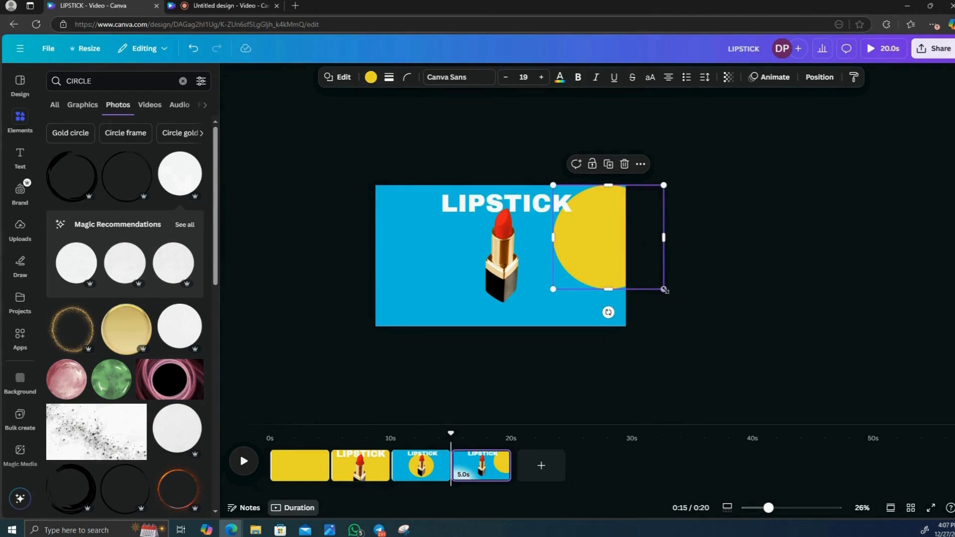
left_click_drag(665, 289, 677, 364)
left_click_drag(674, 278, 659, 267)
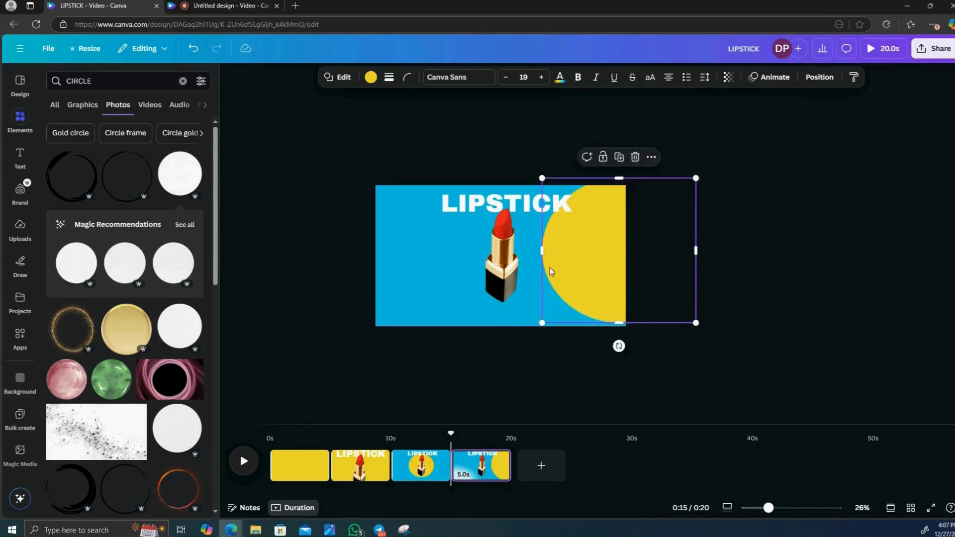
Move the lipstick onto the shifted circle, enlarge it to nearly page height, and place the LIPSTICK heading on the blue area beside it.
left_click_drag(494, 254, 498, 276)
left_click_drag(536, 262, 596, 251)
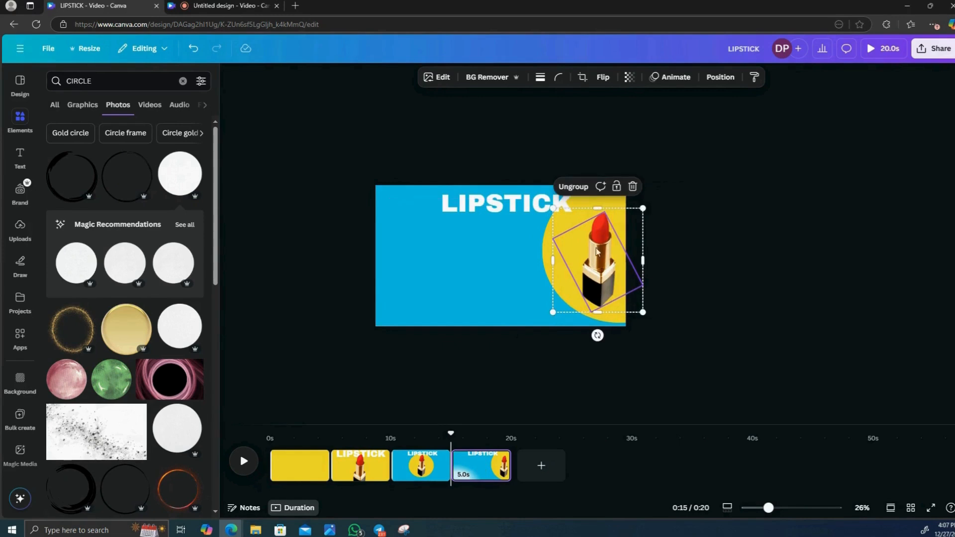
left_click_drag(642, 208, 671, 174)
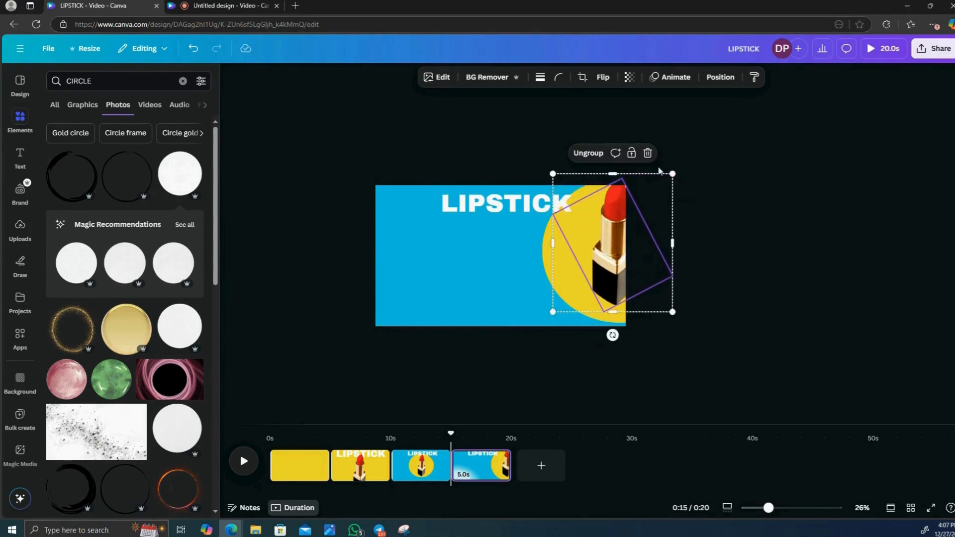
left_click_drag(627, 242, 618, 249)
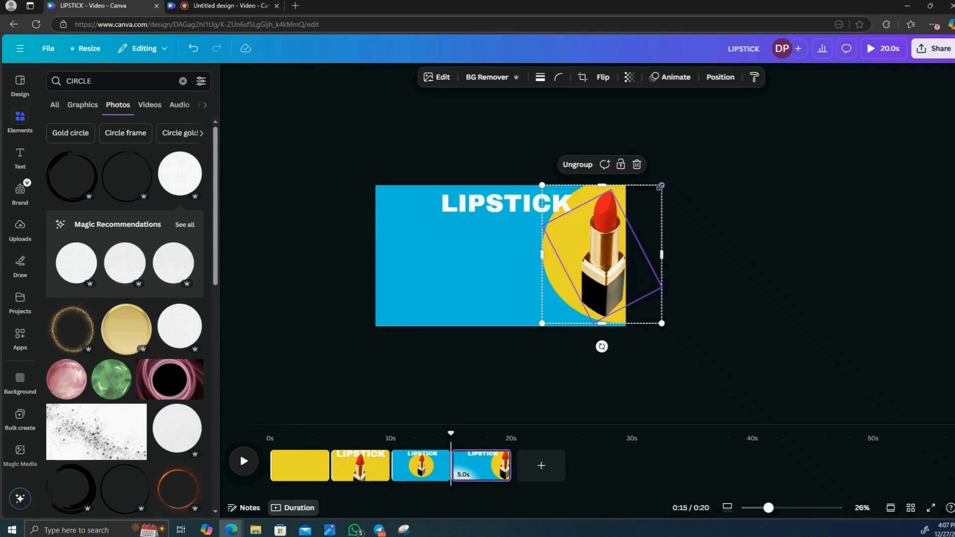
left_click_drag(659, 186, 659, 188)
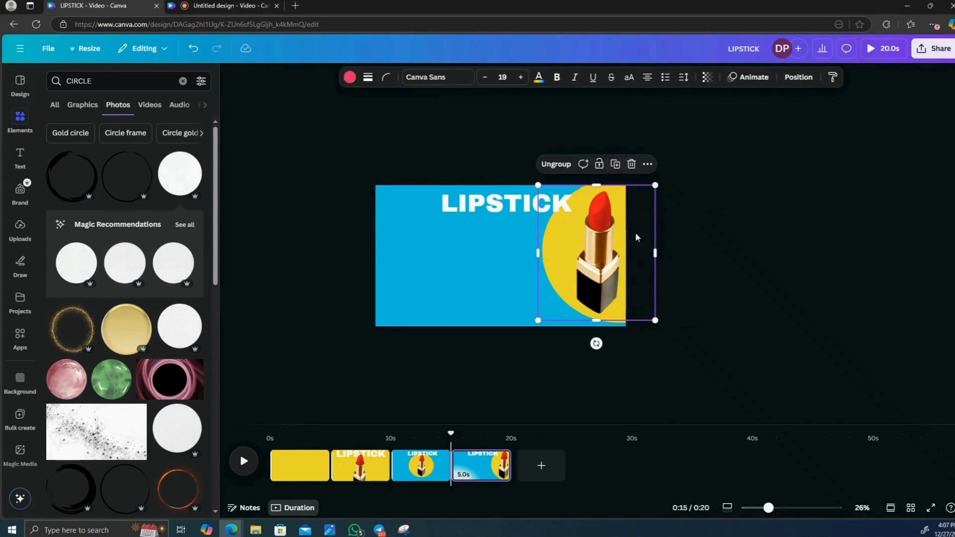
key("ctrl+z")
left_click_drag(428, 237, 458, 277)
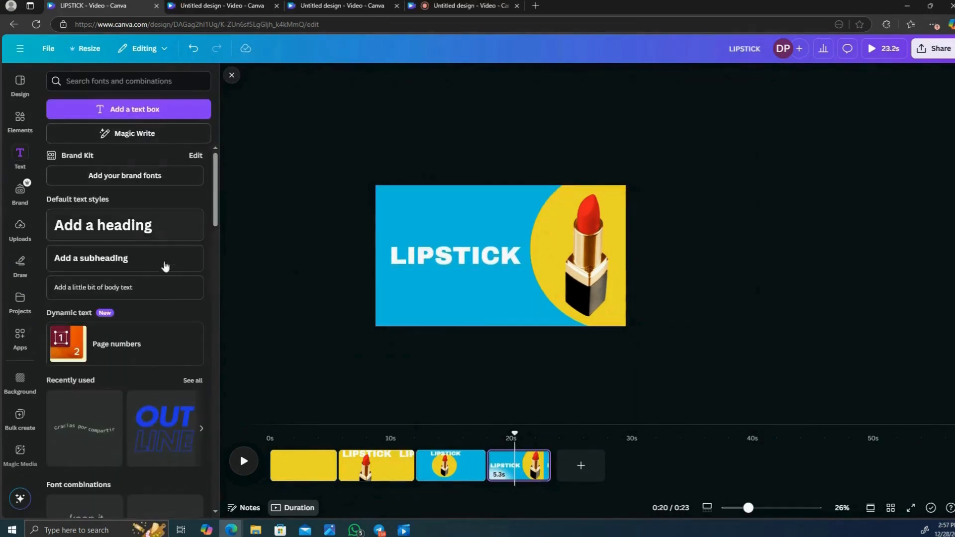
Add a heading text reading MATTE above the LIPSTICK heading on the fourth page.
left_click(143, 232)
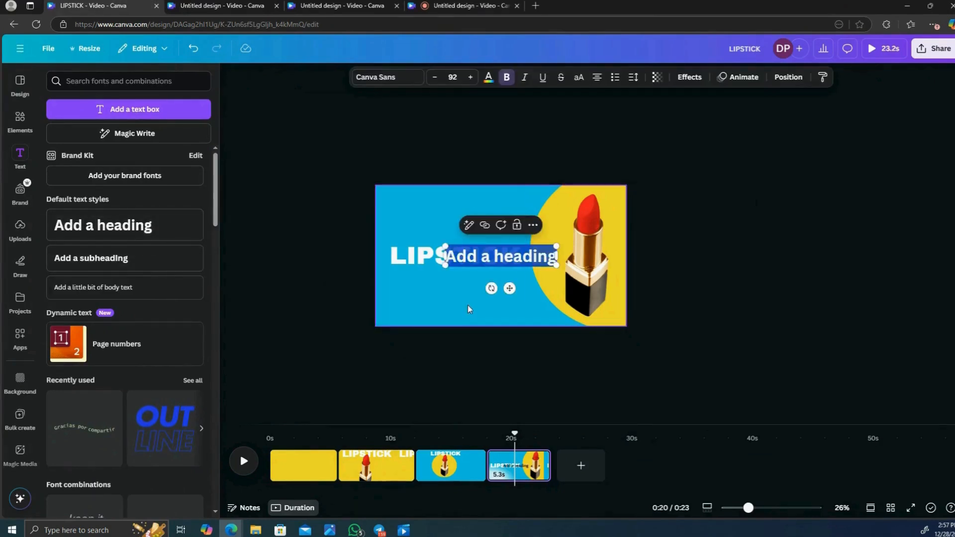
left_click_drag(508, 288, 482, 242)
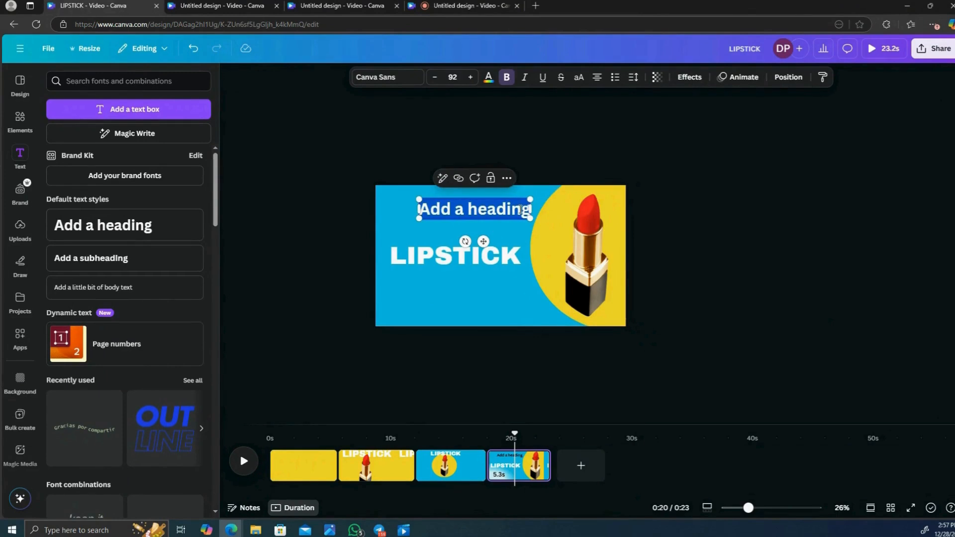
key("BackSpace")
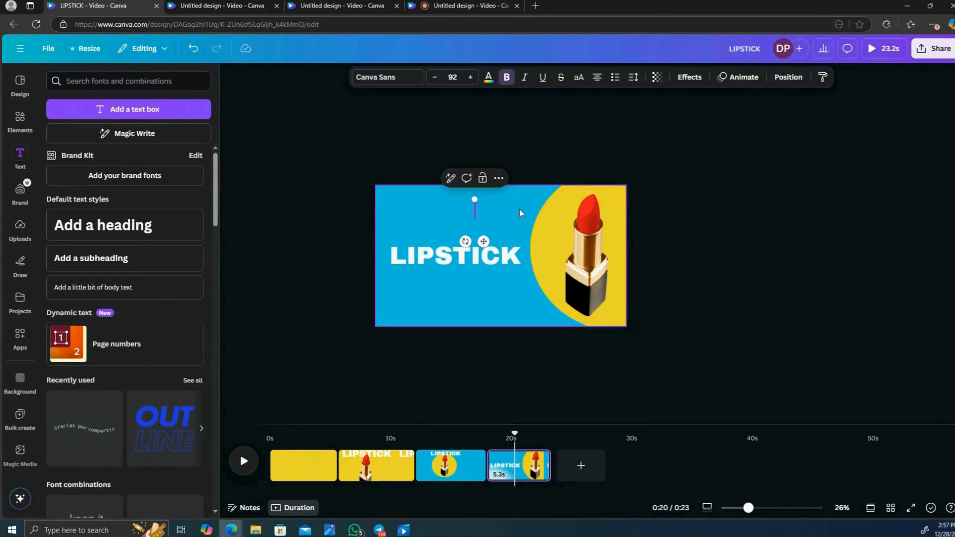
type("MATTE")
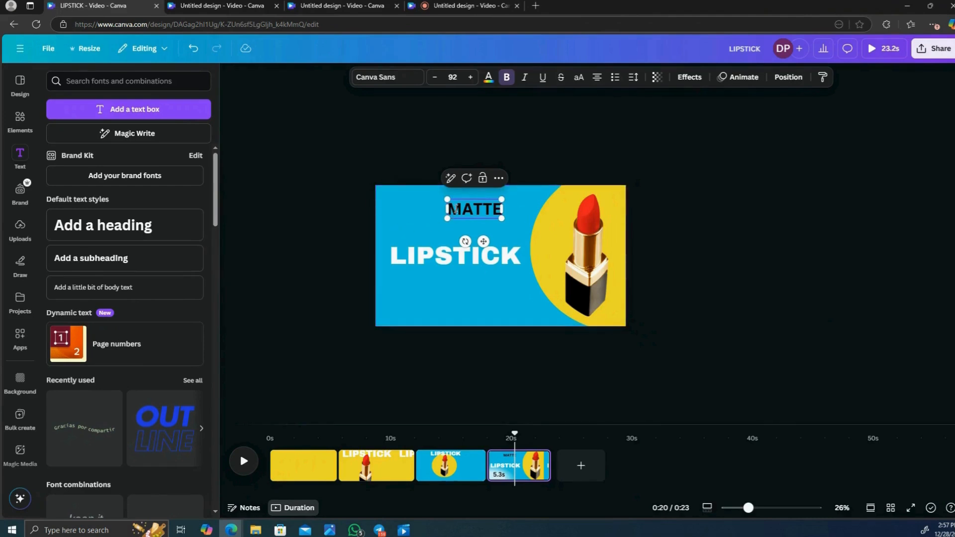
Change the MATTE text colour to white.
left_click_drag(455, 205, 446, 206)
double_click(500, 215)
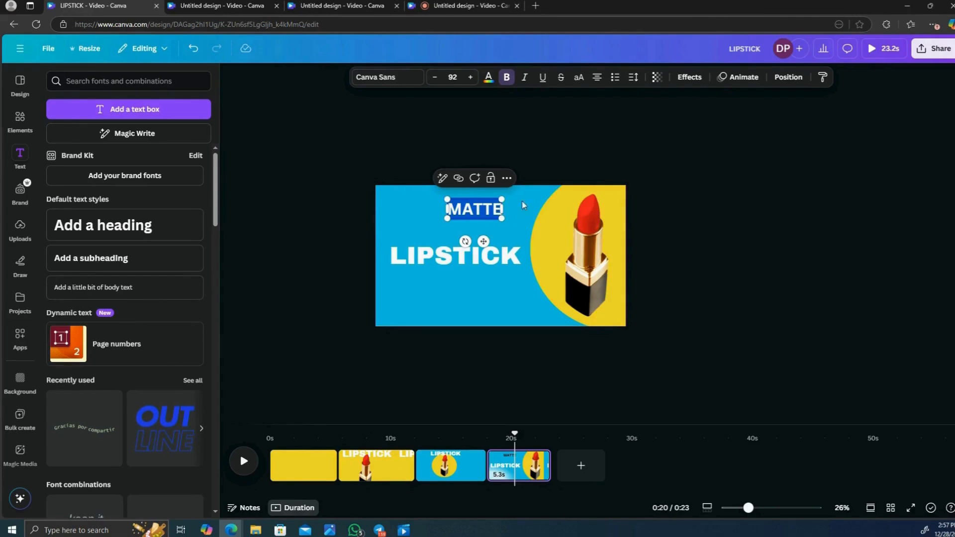
left_click(488, 79)
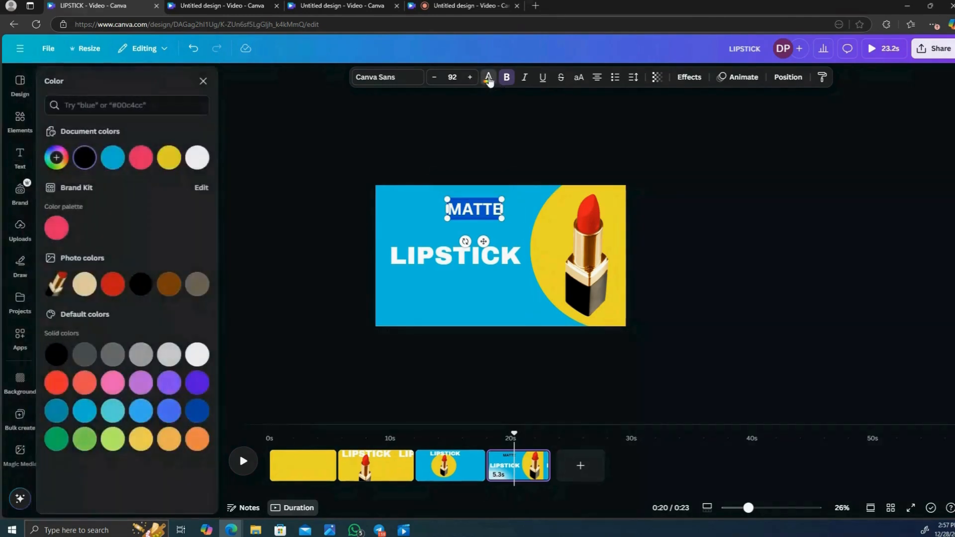
left_click(196, 163)
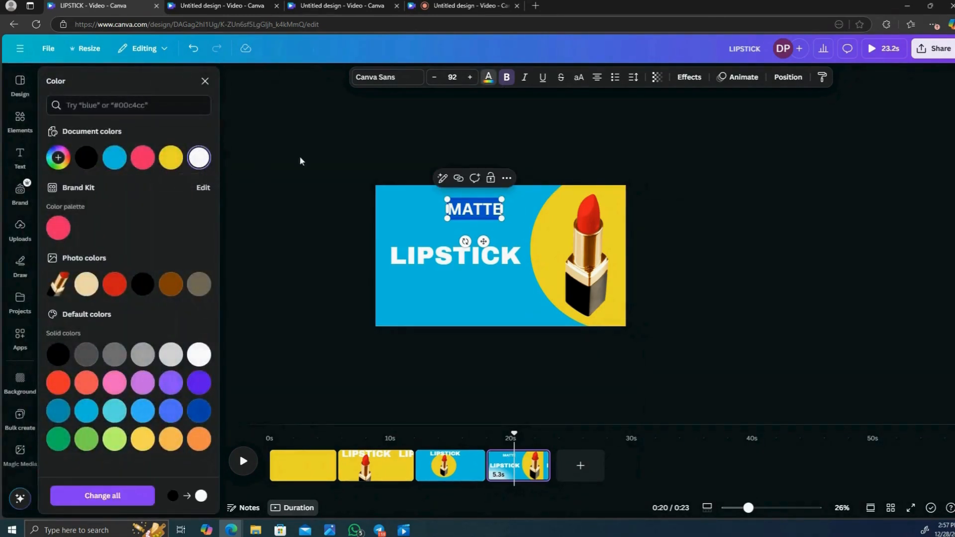
left_click(489, 78)
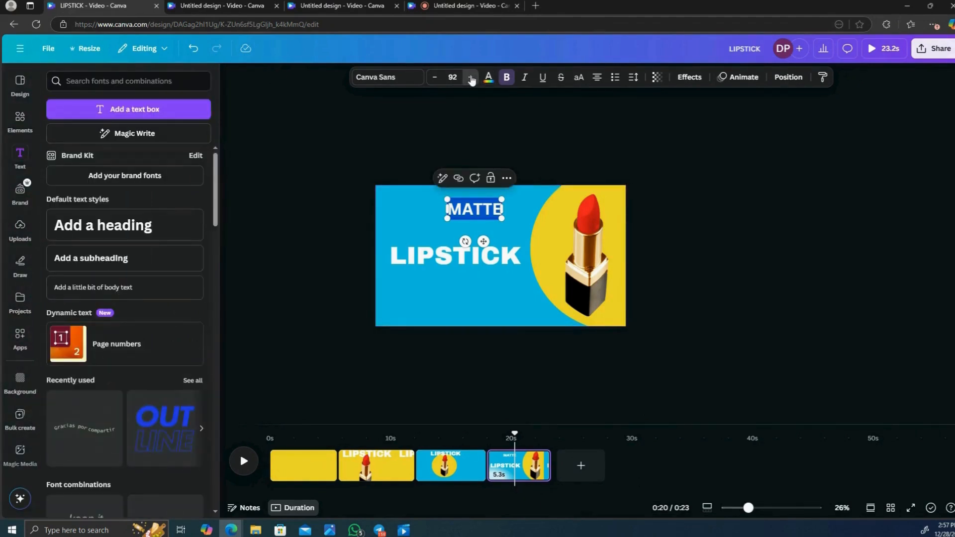
Increase the MATTE text to font size 145 and position it directly above the LIPSTICK heading.
left_click(470, 78)
left_click(470, 78)
left_click(471, 78)
left_click(470, 78)
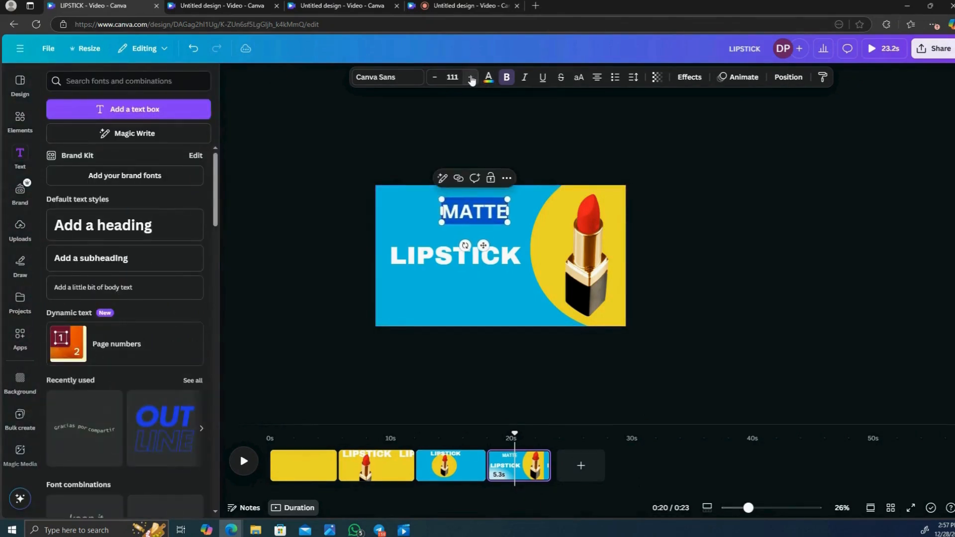
left_click(470, 78)
left_click(471, 77)
left_click(471, 78)
left_click(470, 77)
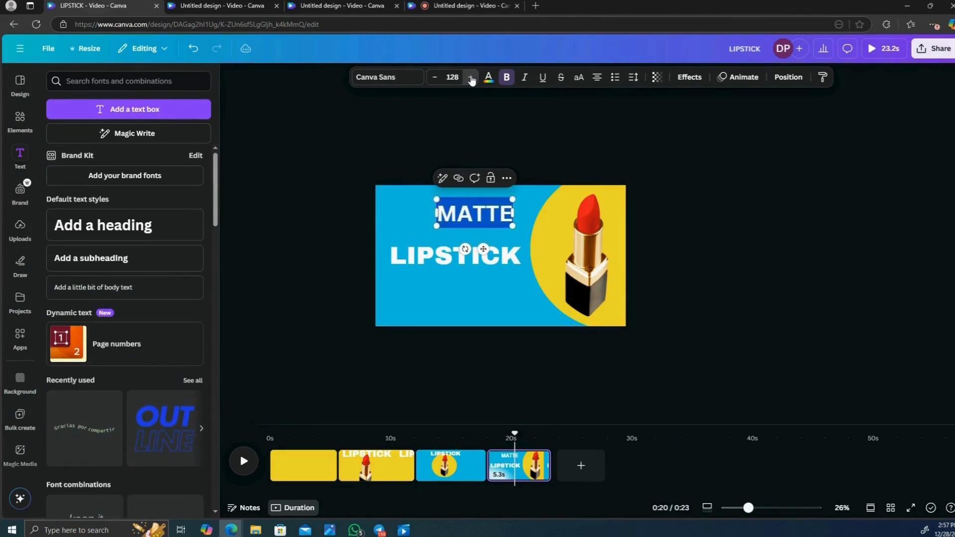
left_click(471, 77)
left_click(470, 78)
left_click(470, 77)
left_click(470, 78)
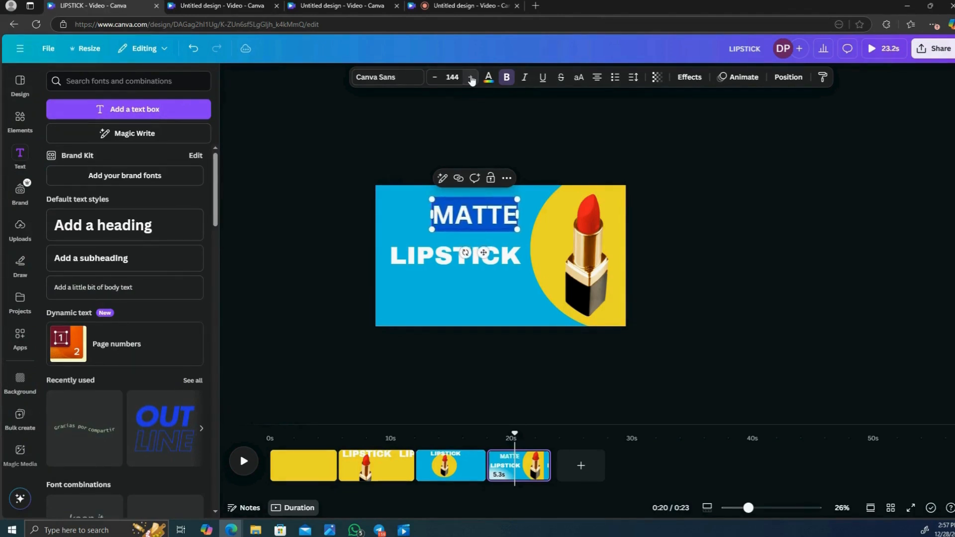
left_click(470, 78)
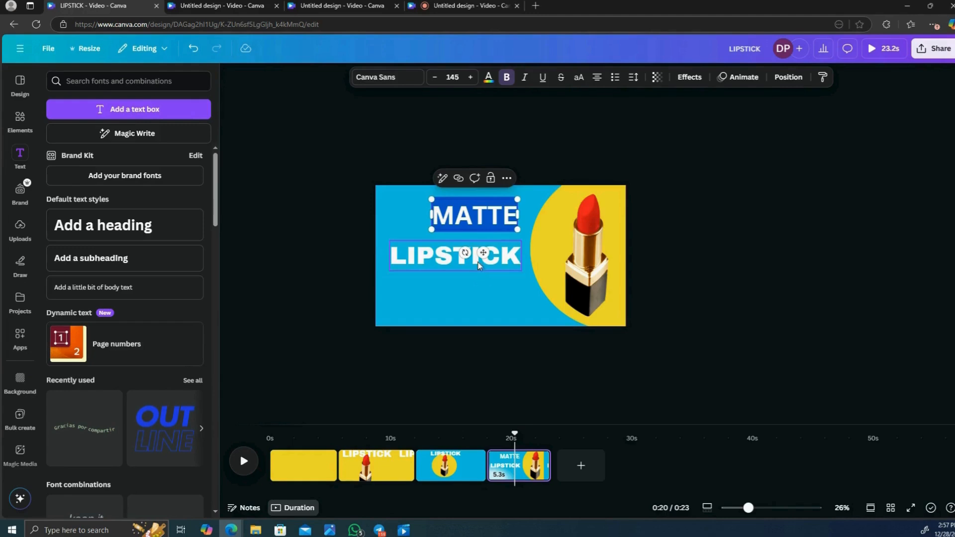
left_click_drag(483, 253, 463, 258)
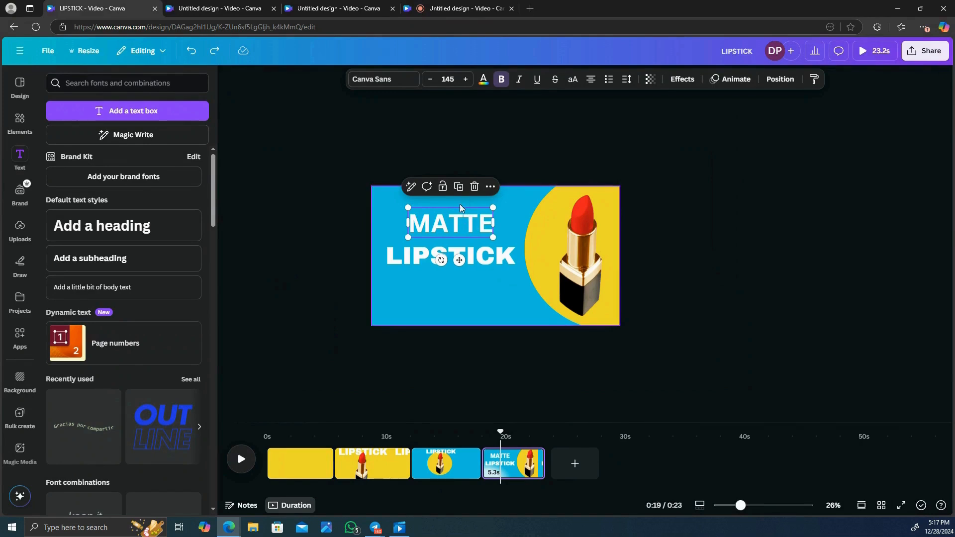
Apply the Baseline animation to the MATTE text.
left_click(458, 228)
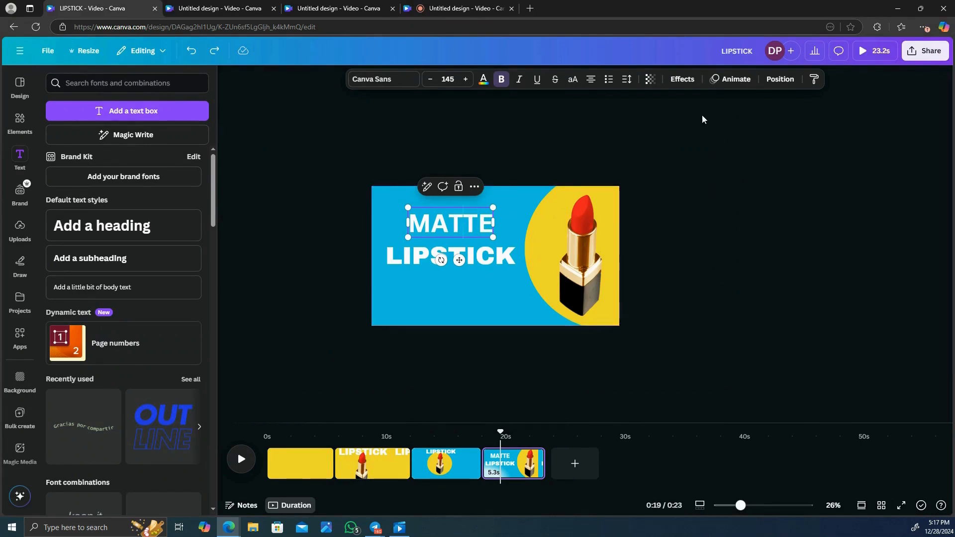
left_click(730, 86)
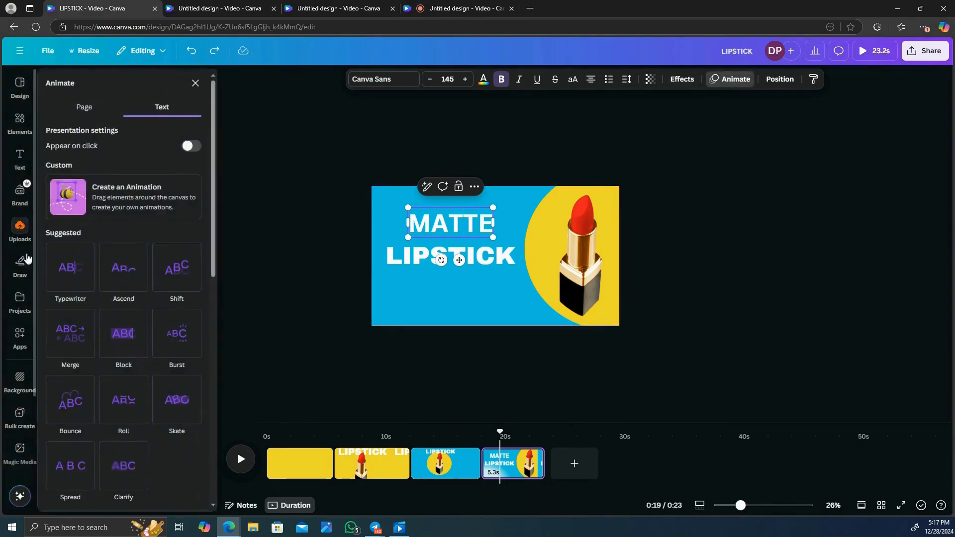
scroll(106, 292, "down", 4)
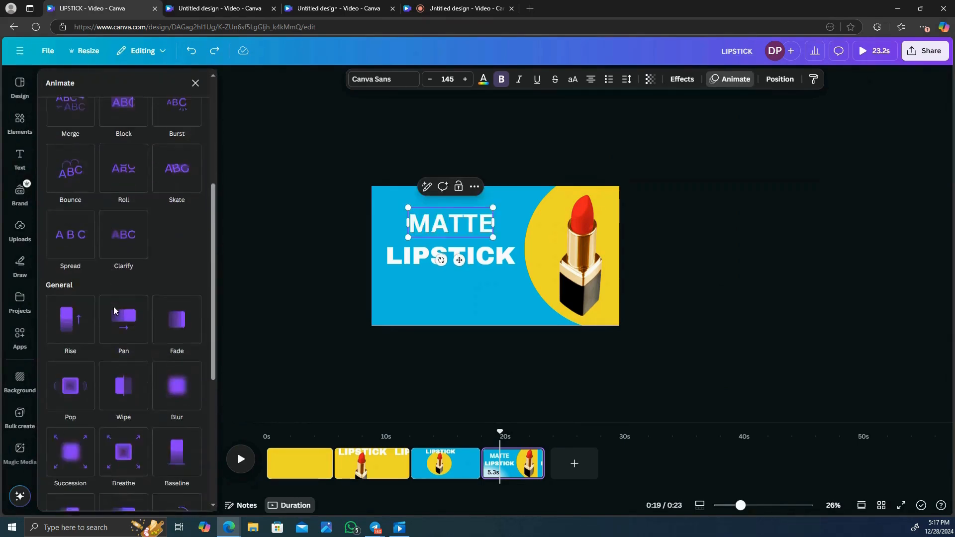
scroll(113, 307, "down", 4)
left_click(176, 297)
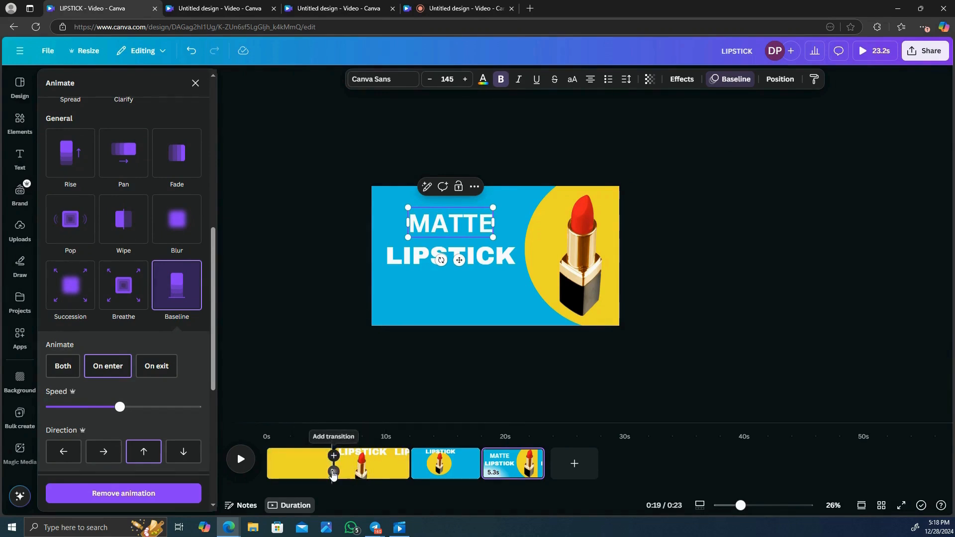
Add a Match & Move transition after the first page, set its duration to 2.8 seconds, and apply it between all pages.
left_click(333, 472)
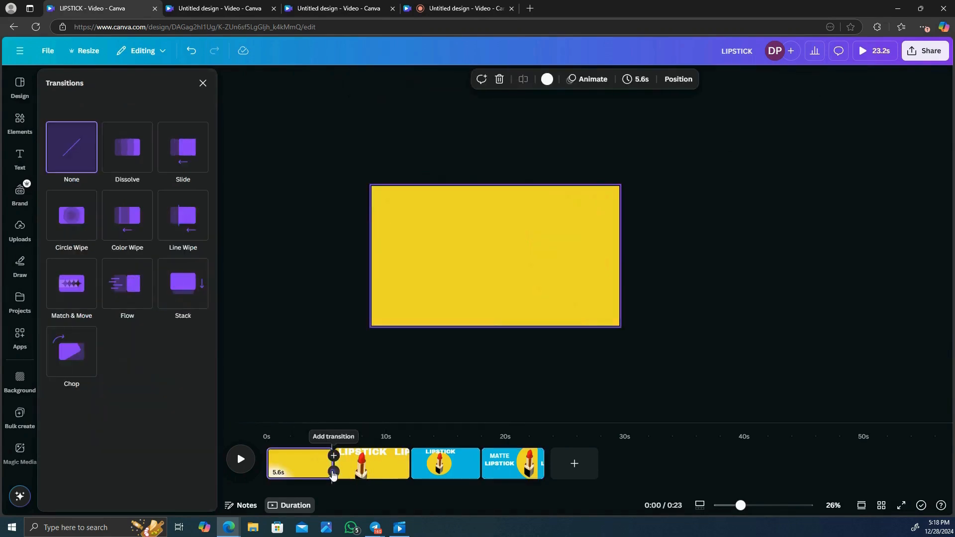
left_click(64, 297)
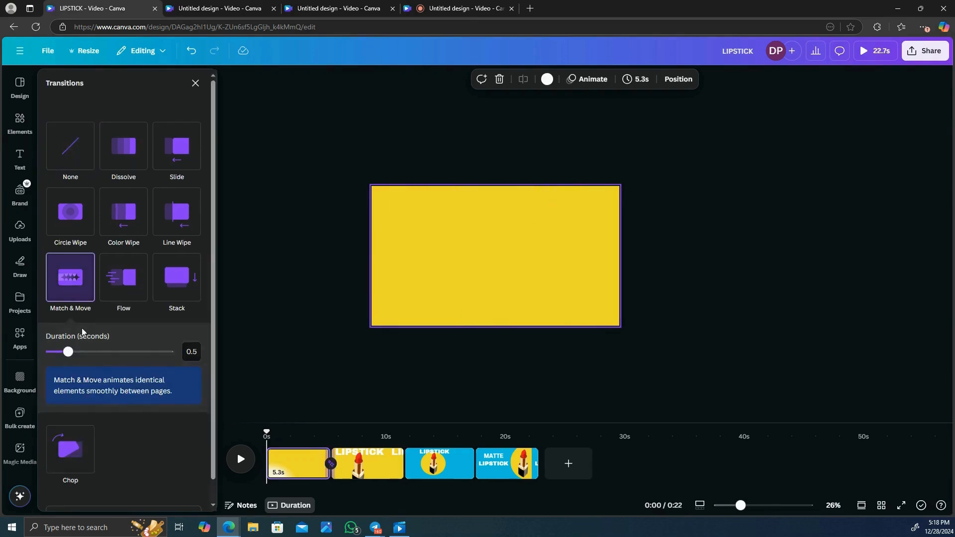
left_click_drag(68, 352, 169, 352)
scroll(146, 409, "down", 1)
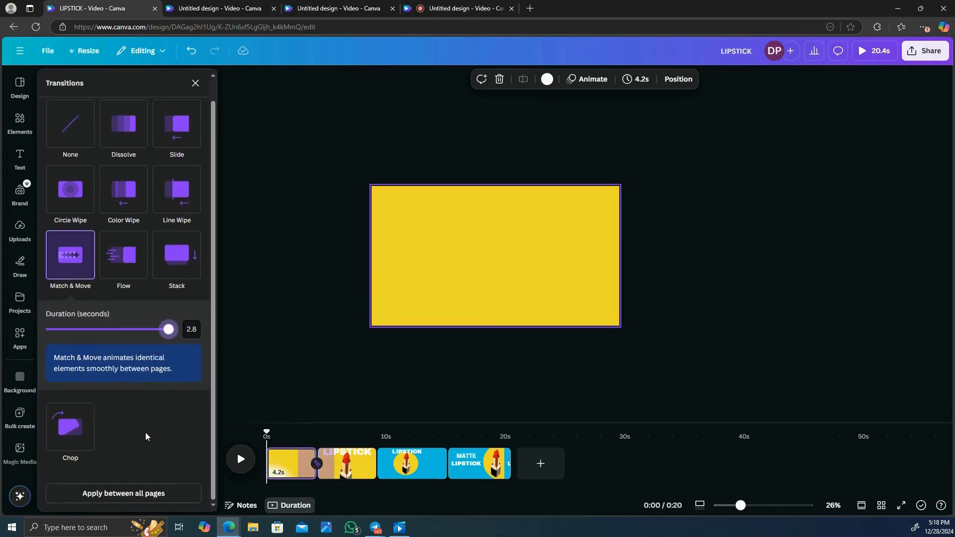
left_click(156, 499)
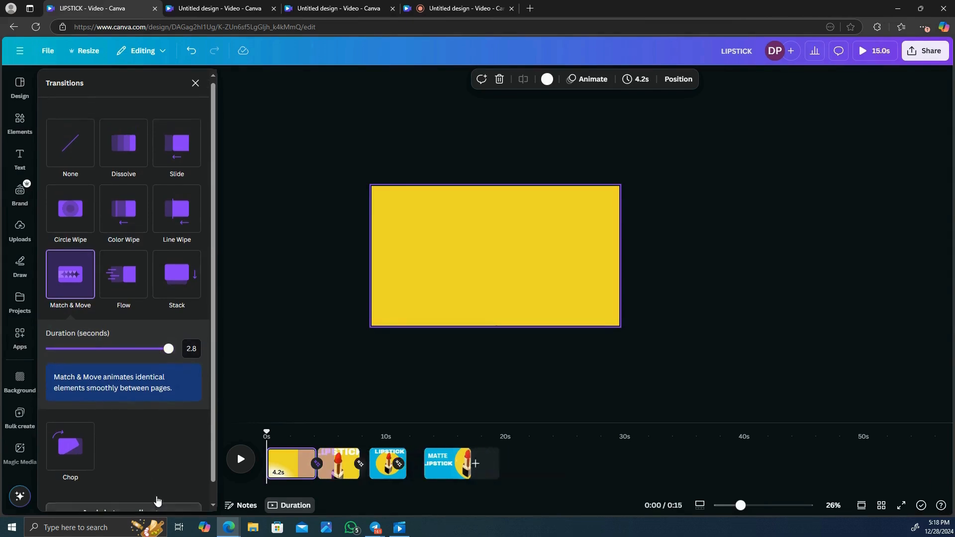
Shorten the first page's clip in the timeline and play the video from the start.
mouse_move(275, 464)
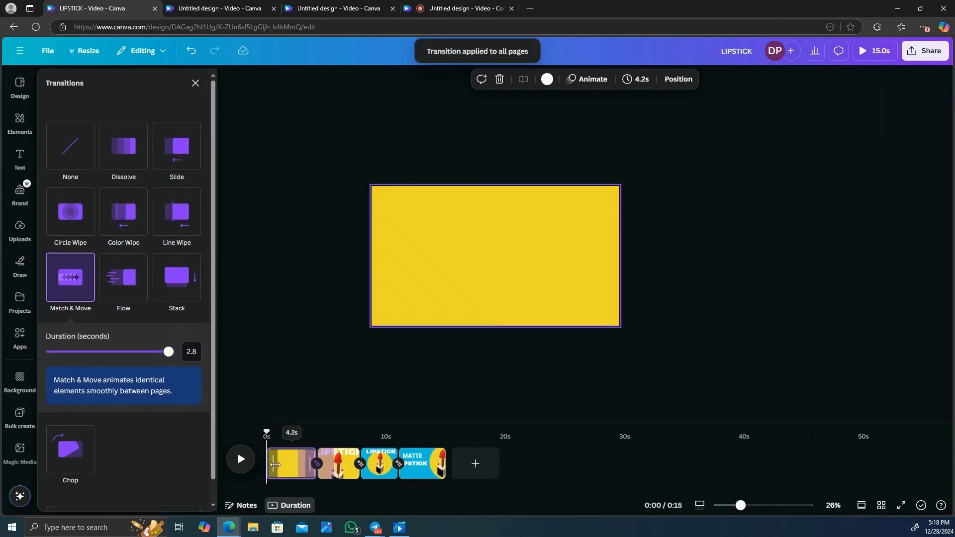
left_click_drag(277, 463, 328, 457)
left_click(312, 459)
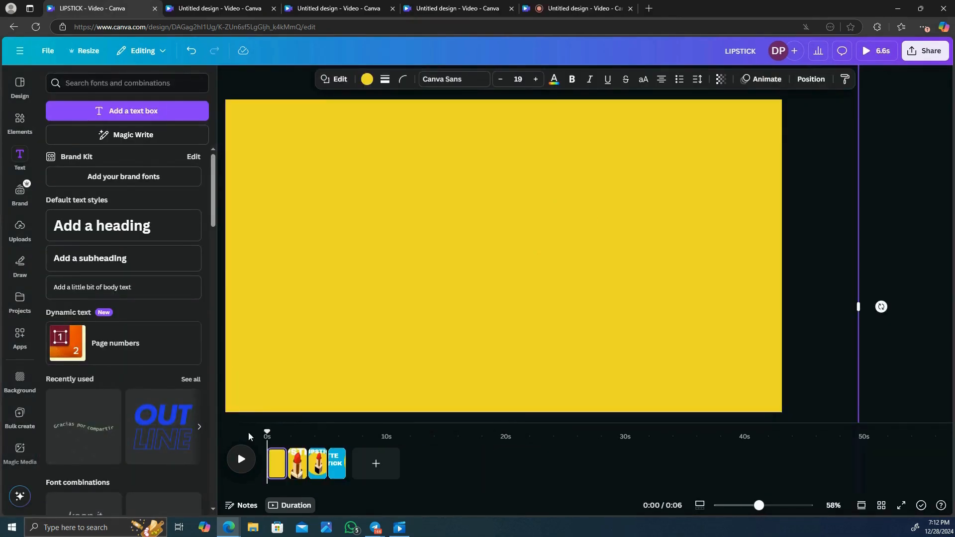
left_click(241, 458)
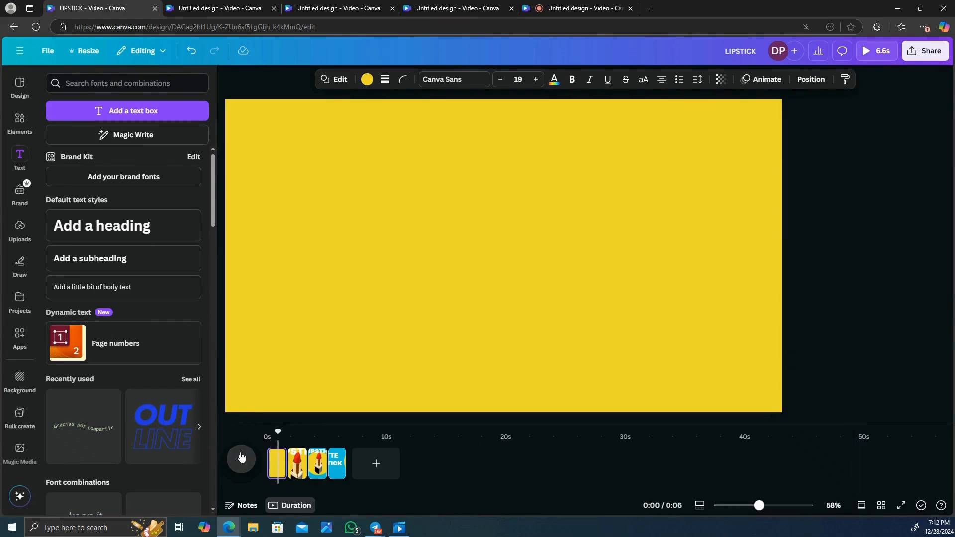